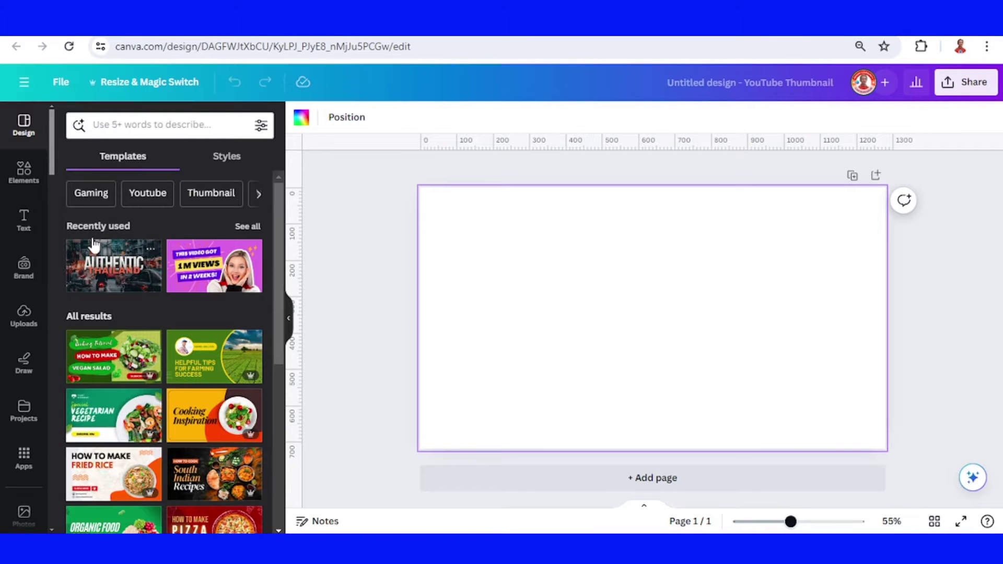
- Add the blurred-bar wooden table image from Recently used and set it as the page background
left_click(23, 175)
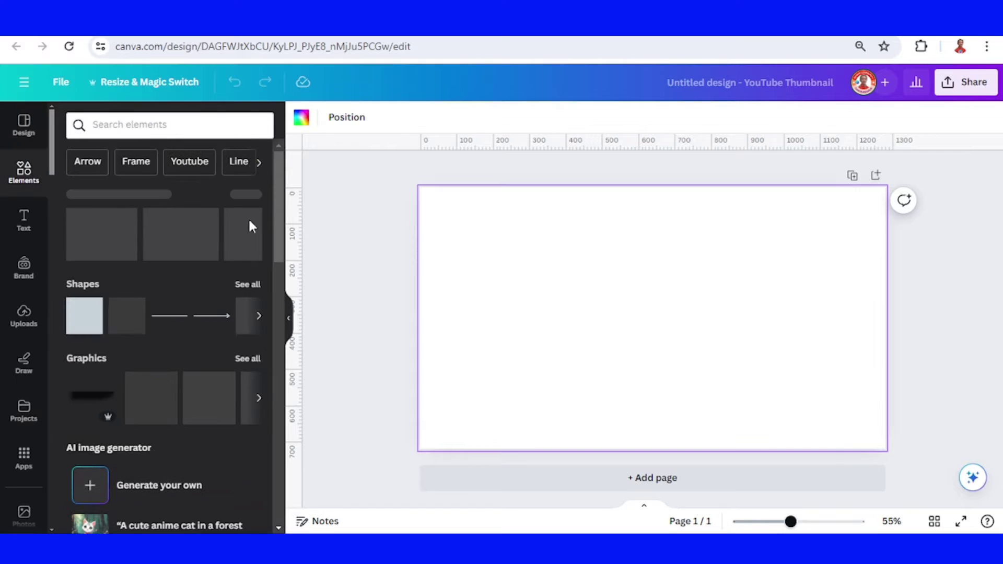
left_click(248, 195)
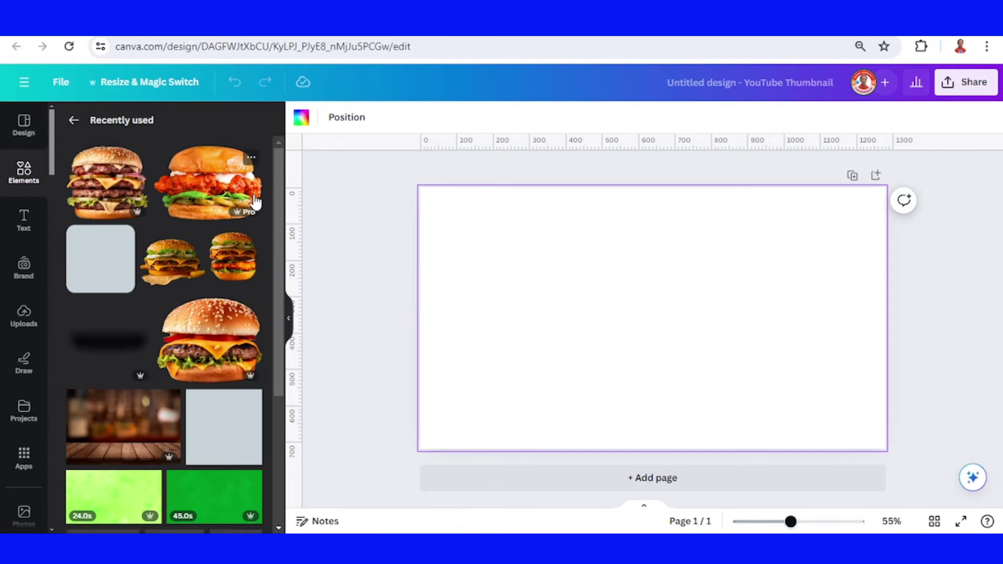
left_click(169, 402)
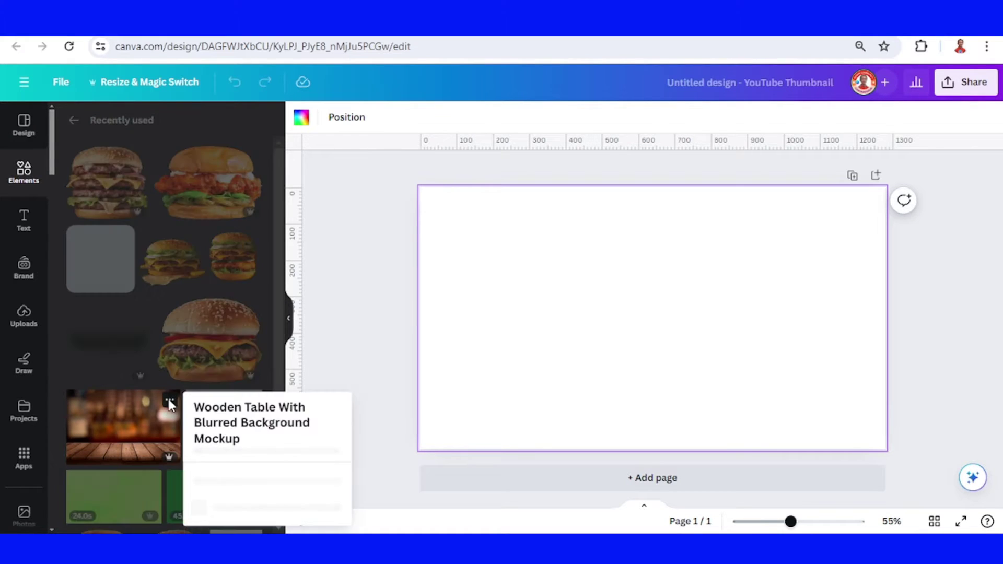
left_click(125, 419)
left_click(127, 429)
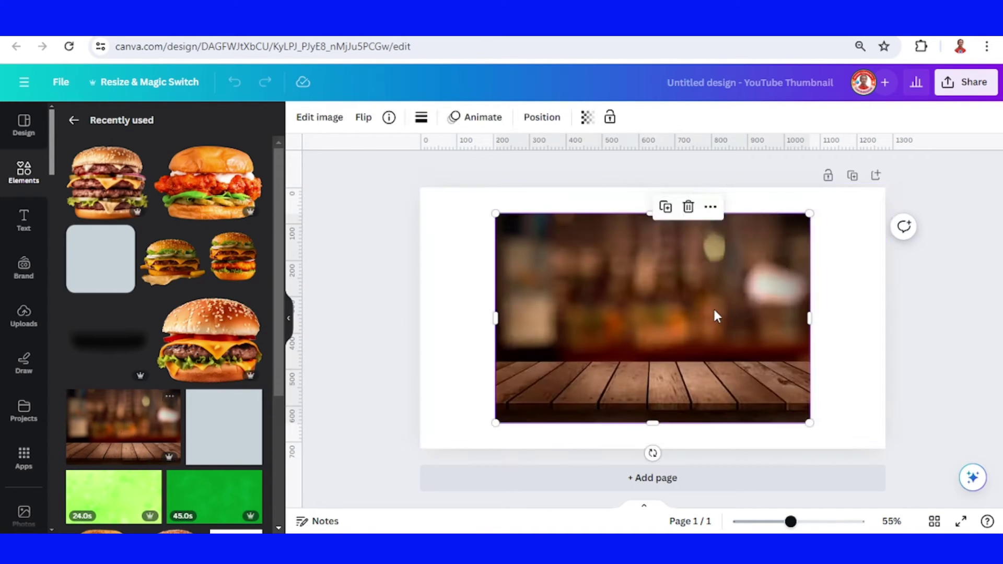
right_click(707, 313)
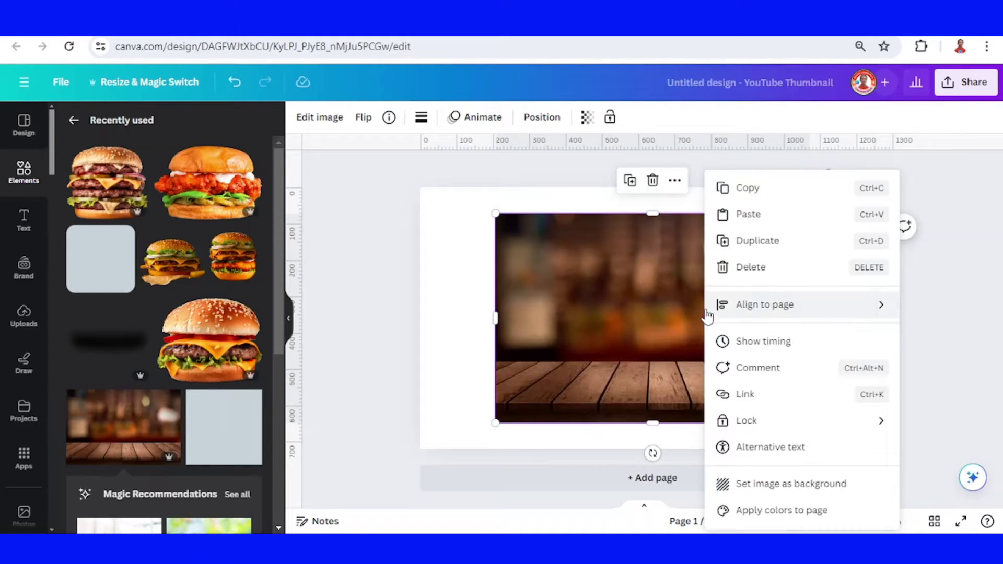
left_click(796, 484)
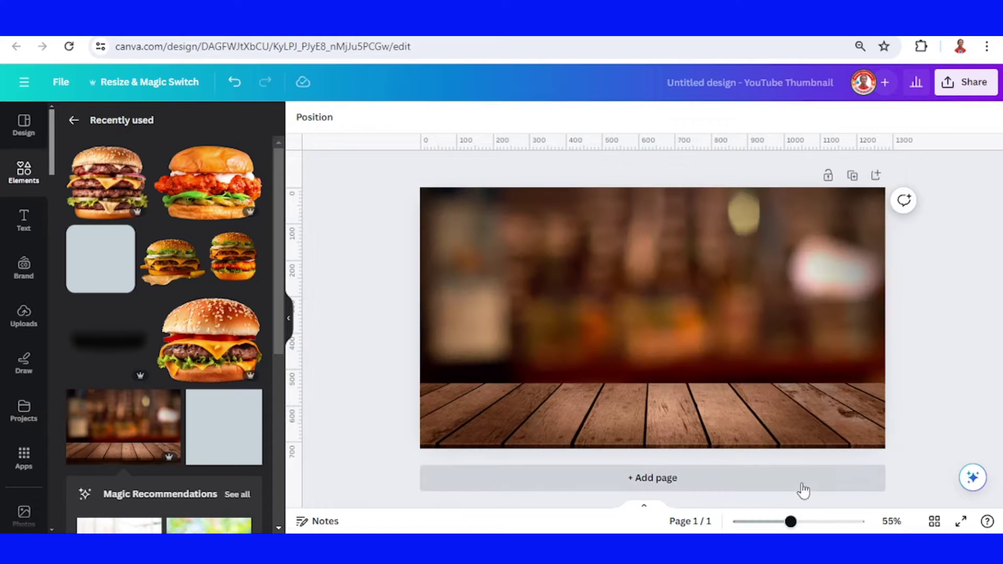
- Add a left-aligned heading in Bernoru SemiCondensed
left_click(24, 220)
left_click(156, 290)
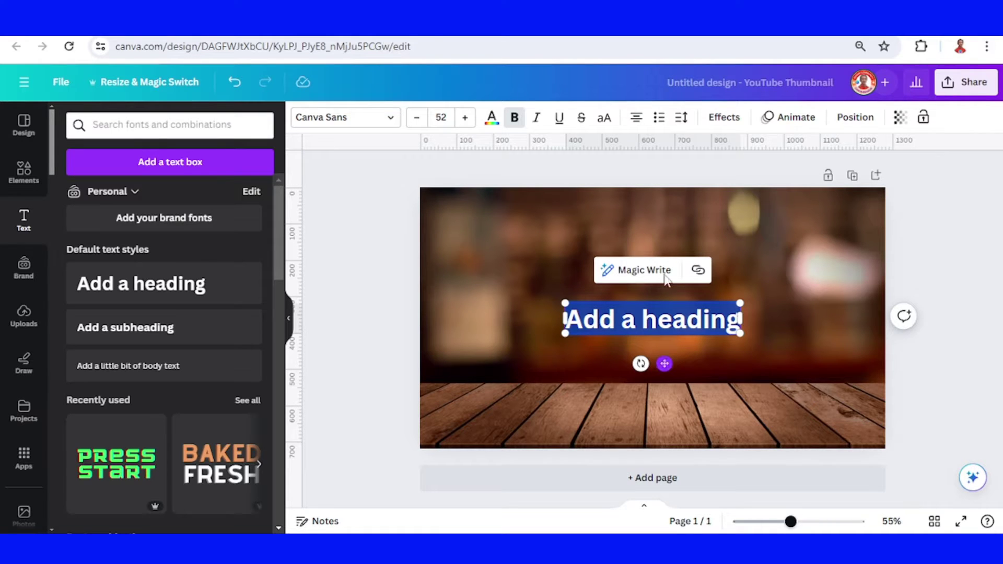
left_click(641, 121)
left_click(332, 120)
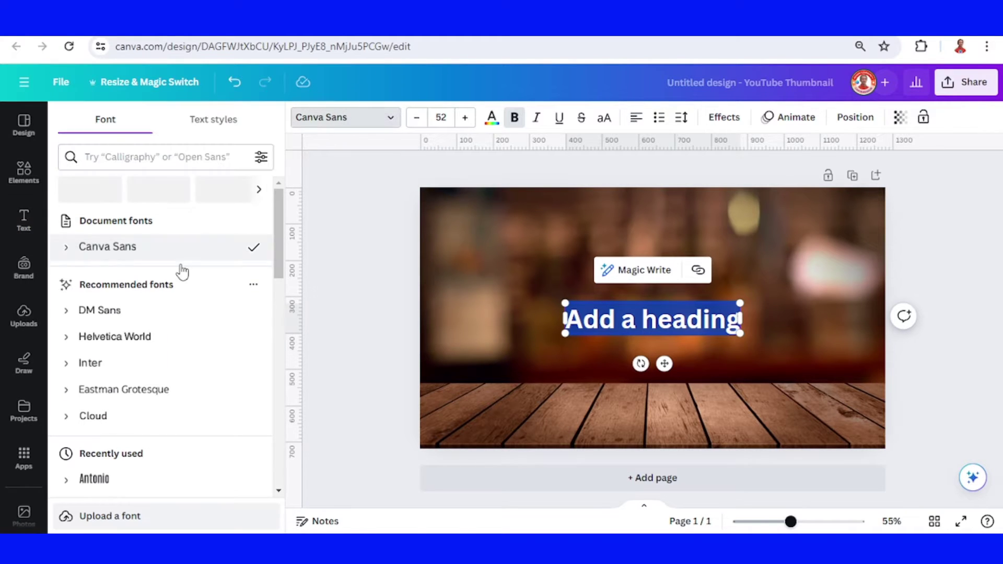
scroll(160, 366, "down", 3)
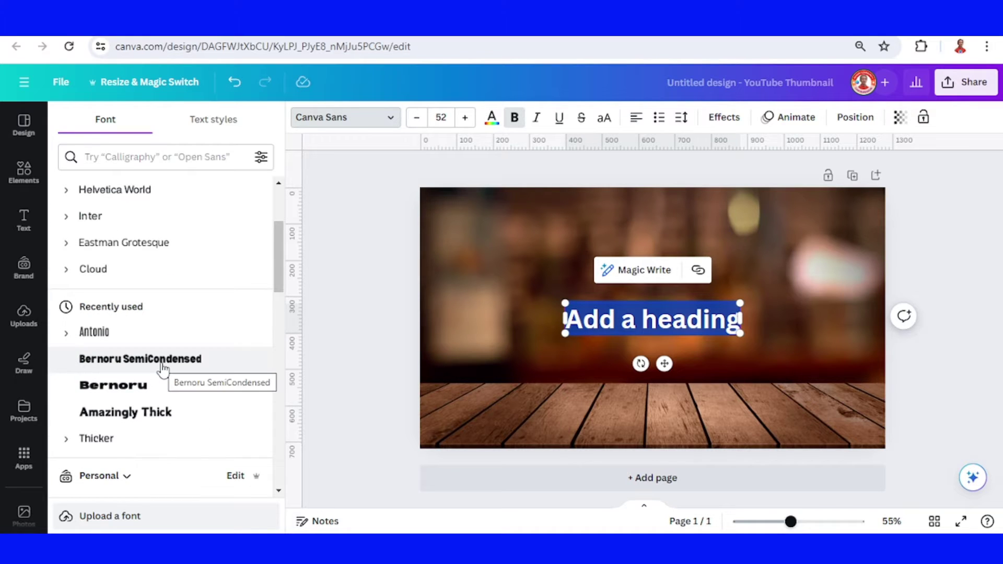
left_click(162, 361)
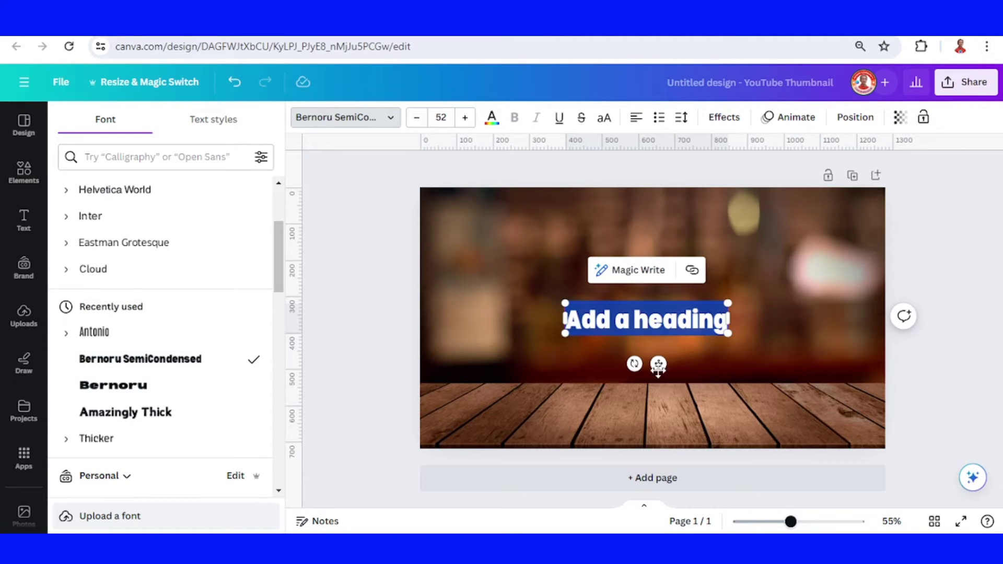
- Move the heading upper-left, type 'Original Spicy Jumbo', widen line spacing and enlarge to 74
left_click_drag(658, 365, 526, 302)
key("BackSpace")
type("Original Sp")
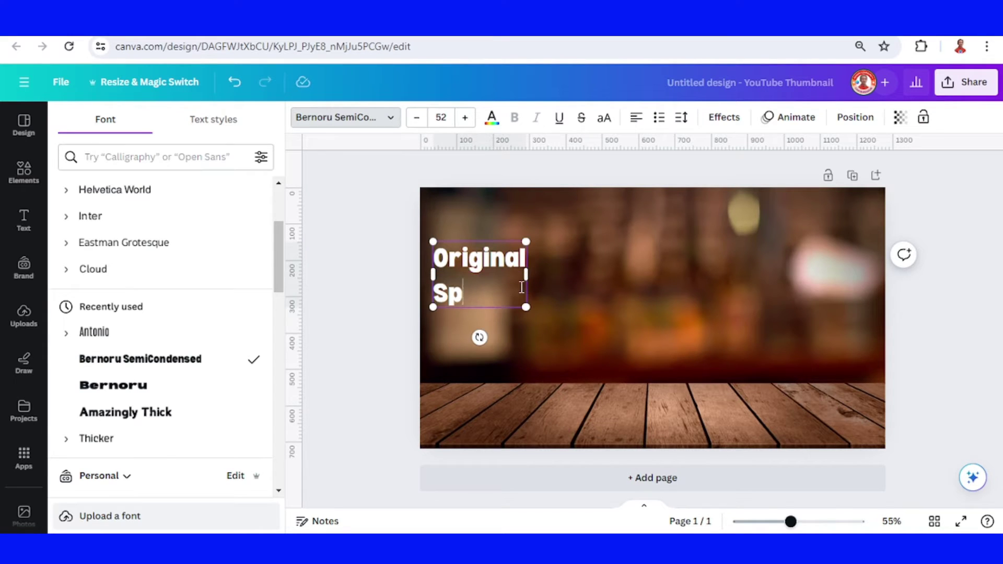
type("icy Jumbo")
key("ctrl+a")
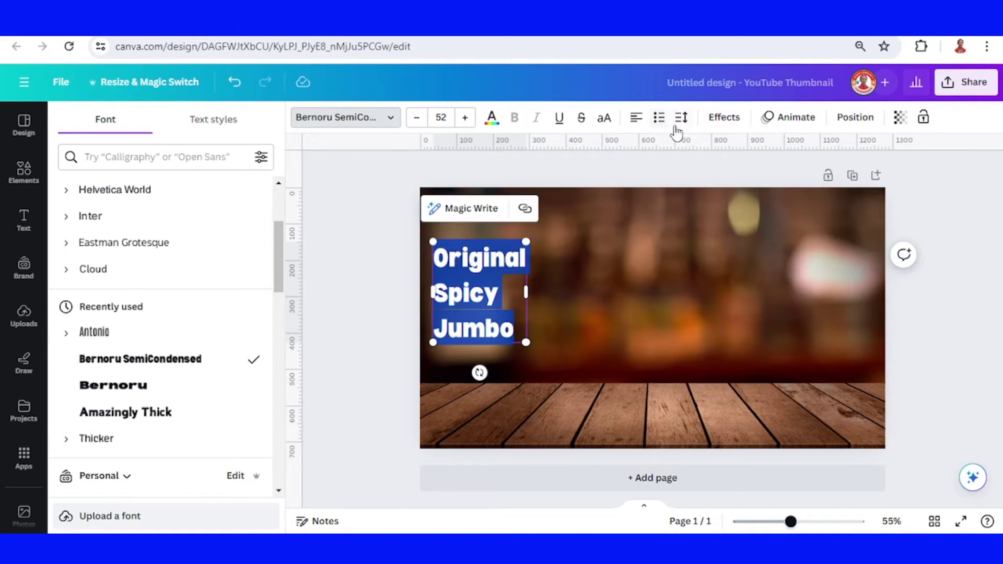
left_click(681, 118)
left_click_drag(737, 229, 741, 228)
left_click(600, 346)
left_click(600, 346)
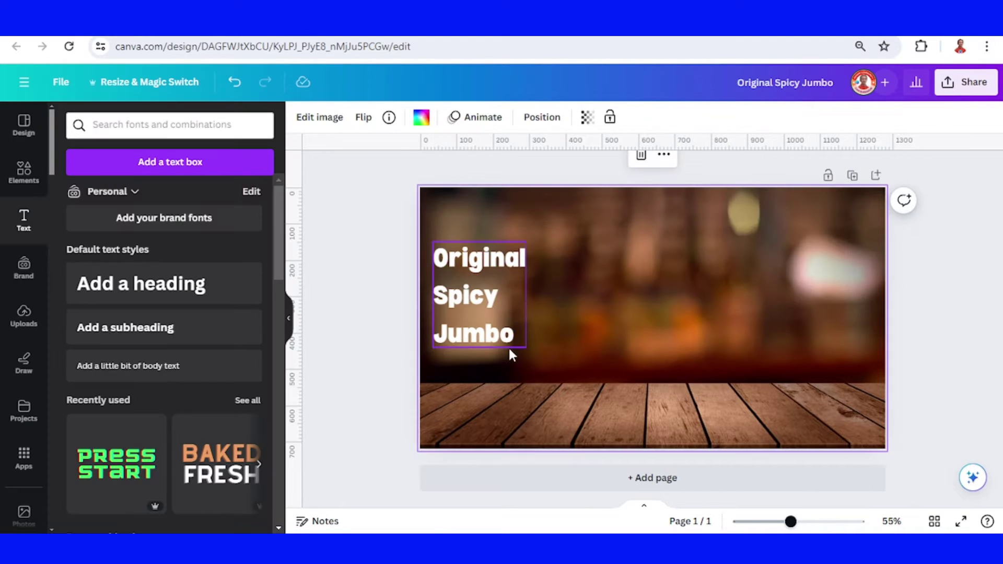
left_click(521, 342)
left_click_drag(526, 347, 570, 392)
- Add a rounded square element with a transparent fill
left_click(24, 173)
left_click(124, 236)
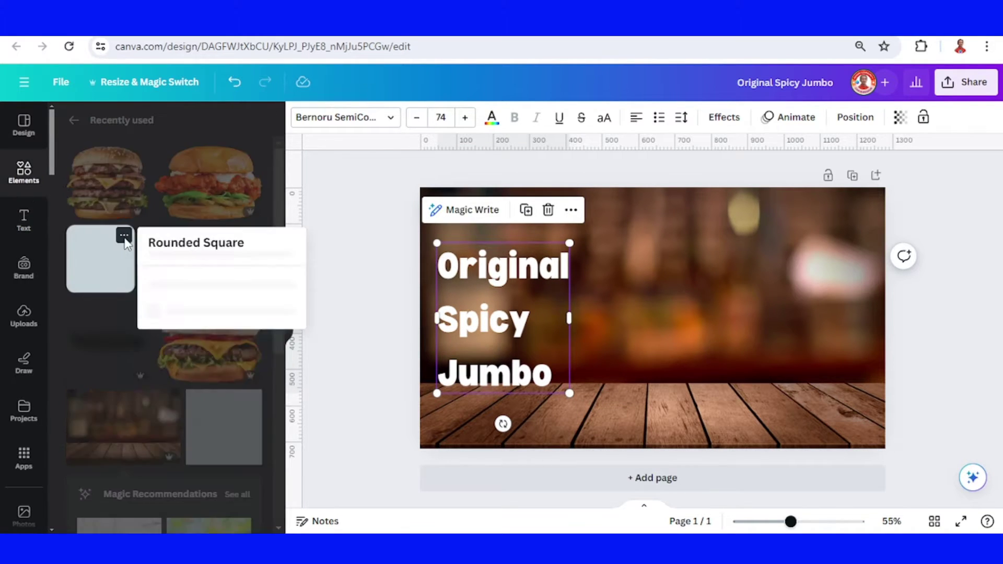
left_click(81, 275)
left_click(111, 281)
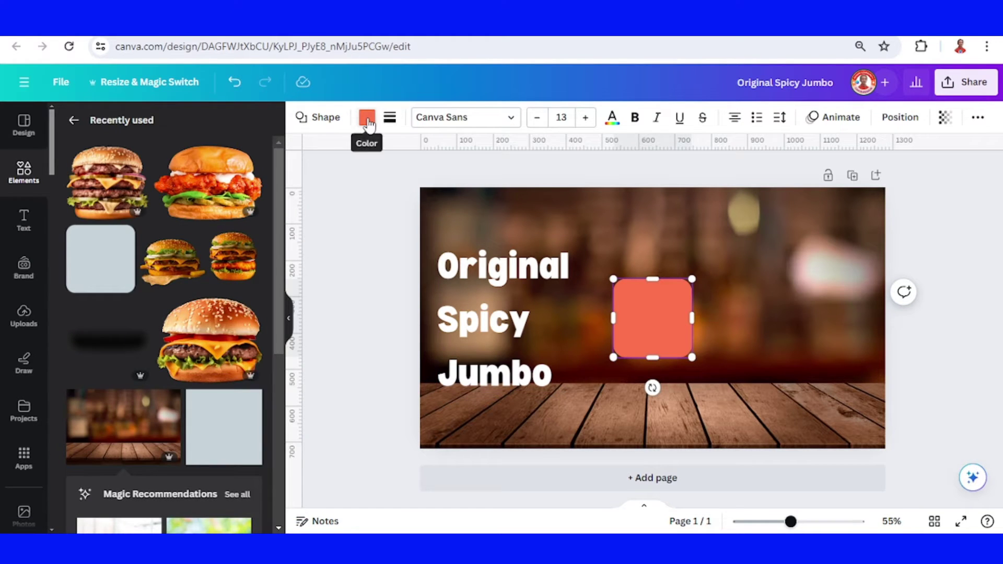
left_click(367, 117)
left_click(108, 198)
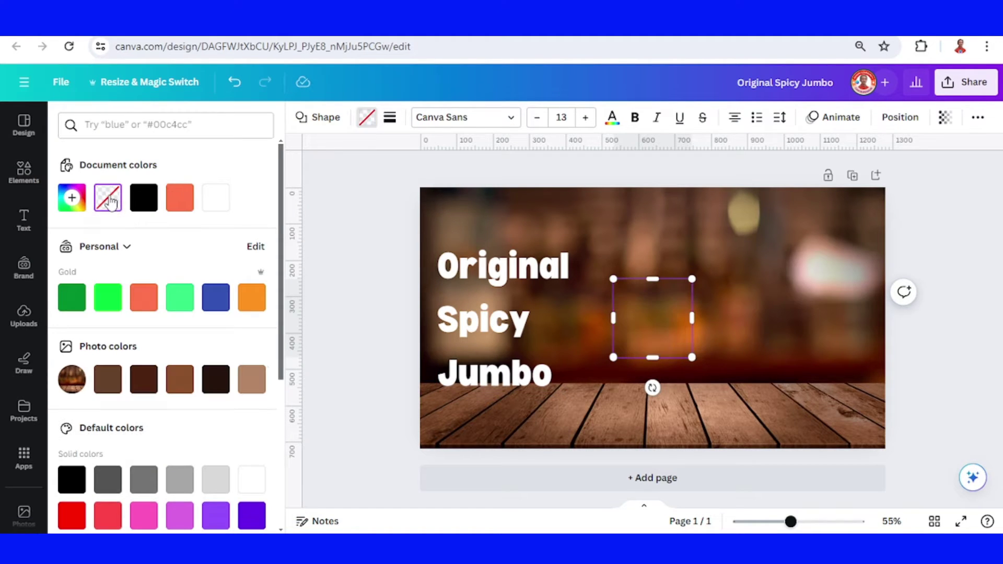
- Give the square a red solid border of weight 12 and fit it around 'Original'
left_click(392, 117)
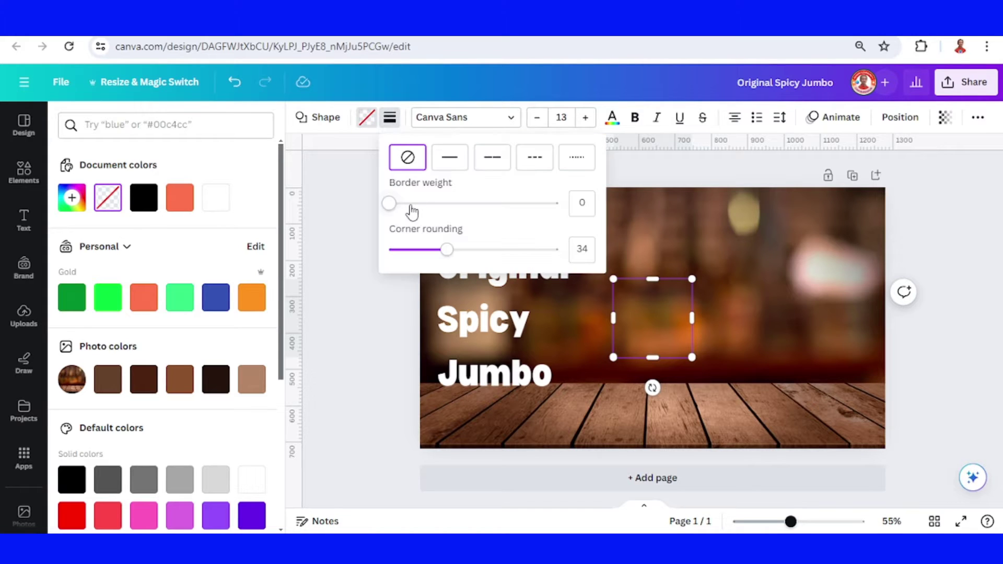
left_click_drag(392, 208, 406, 213)
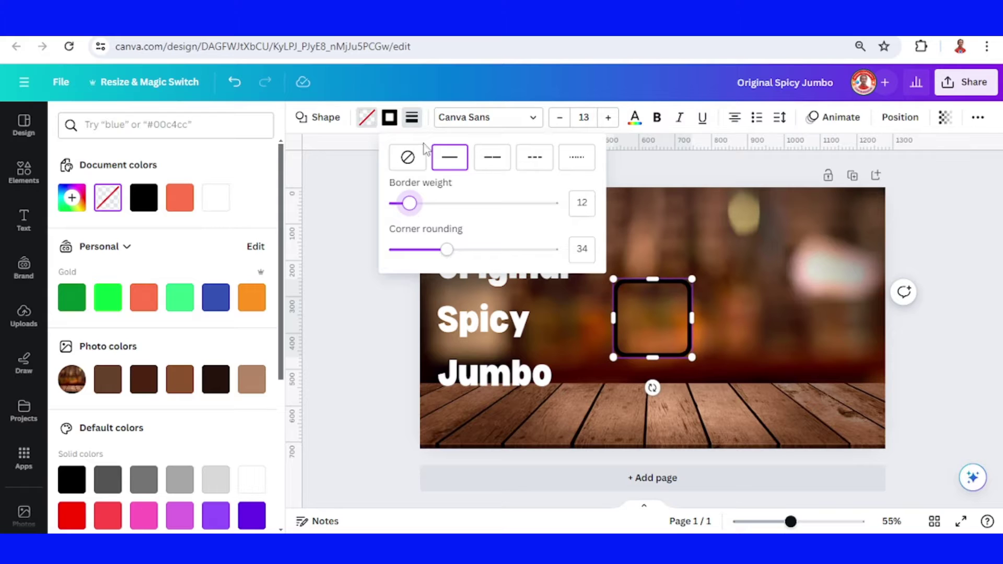
left_click(391, 119)
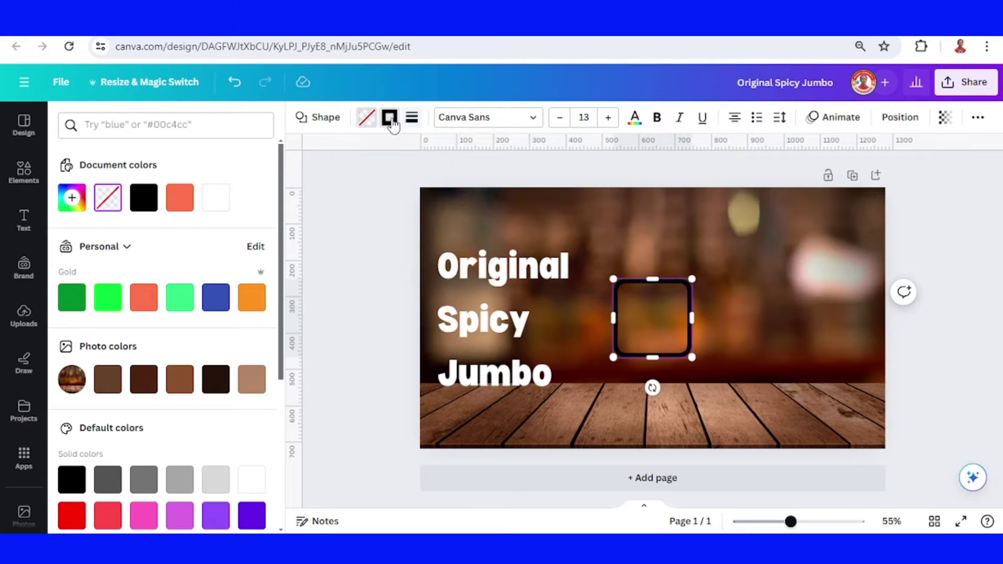
left_click(77, 525)
left_click_drag(613, 317, 503, 318)
left_click_drag(692, 358, 579, 271)
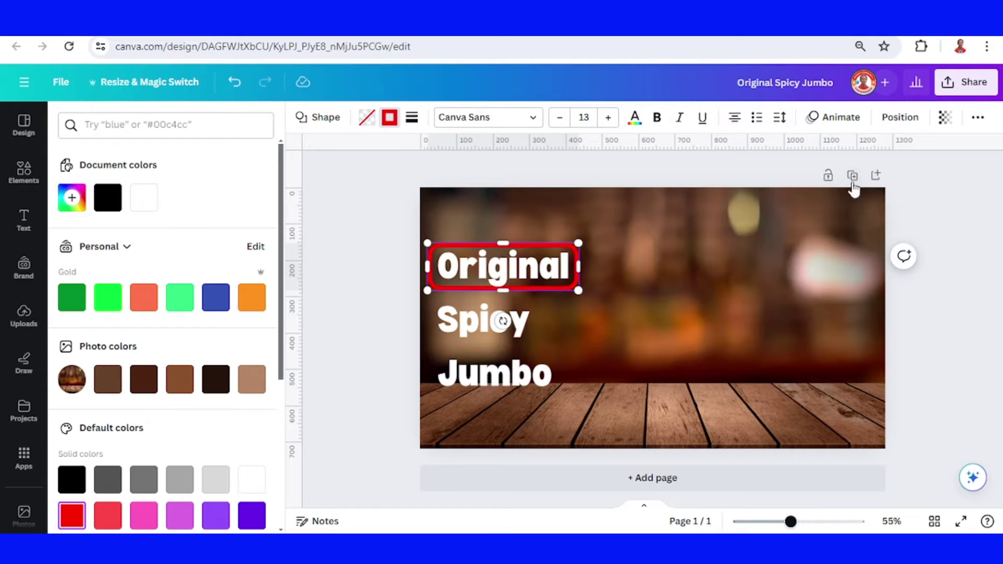
- Check the layer list, with the red box under the heading, then return to Elements
left_click(898, 117)
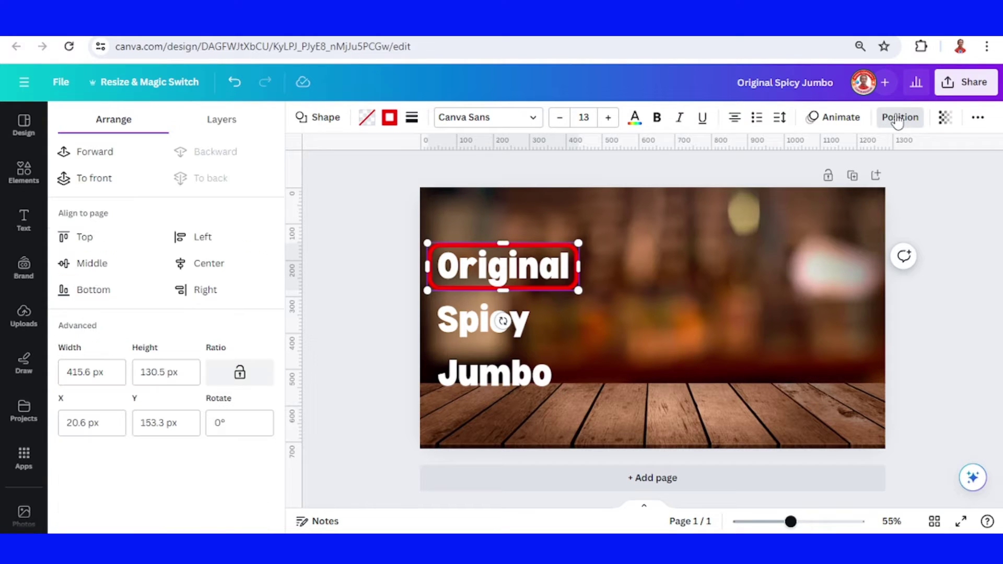
left_click(222, 121)
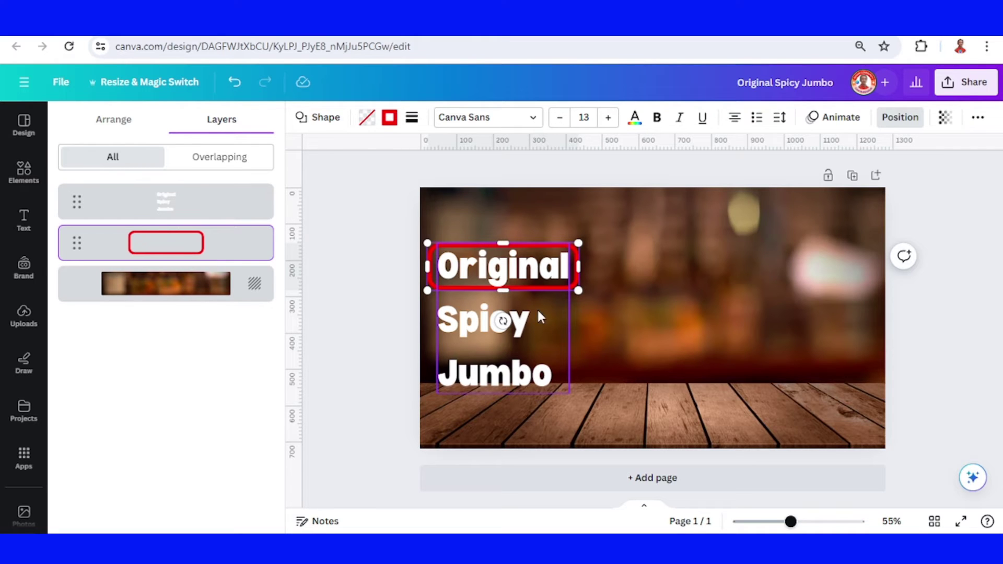
left_click(22, 173)
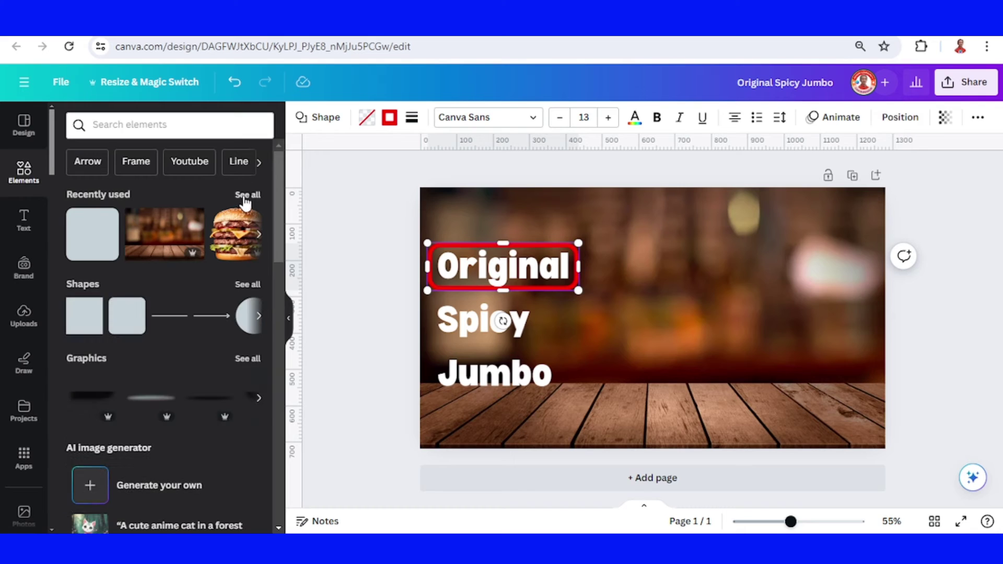
- Add the cheeseburger image from Recently used and size it at the lower right
left_click(244, 196)
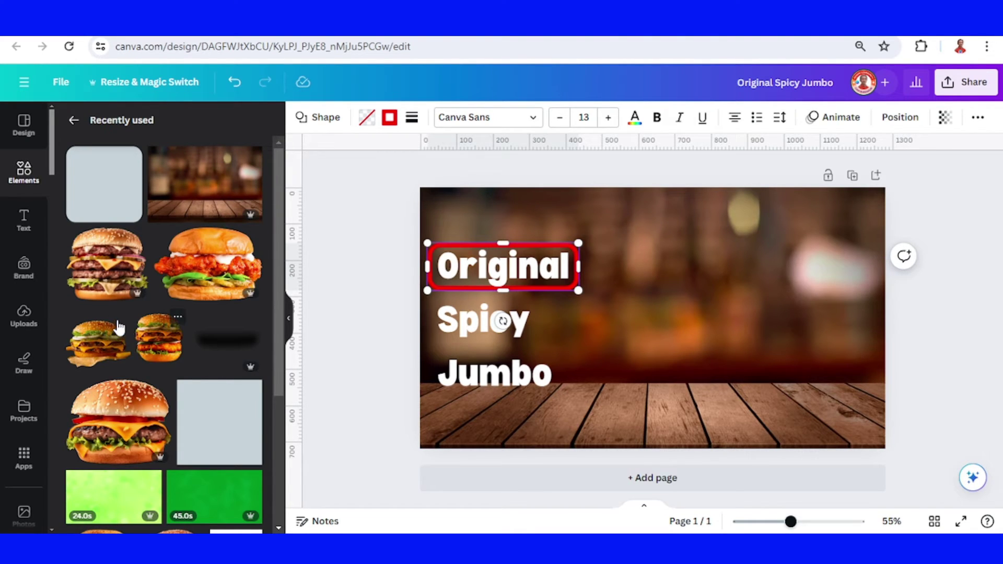
left_click(142, 439)
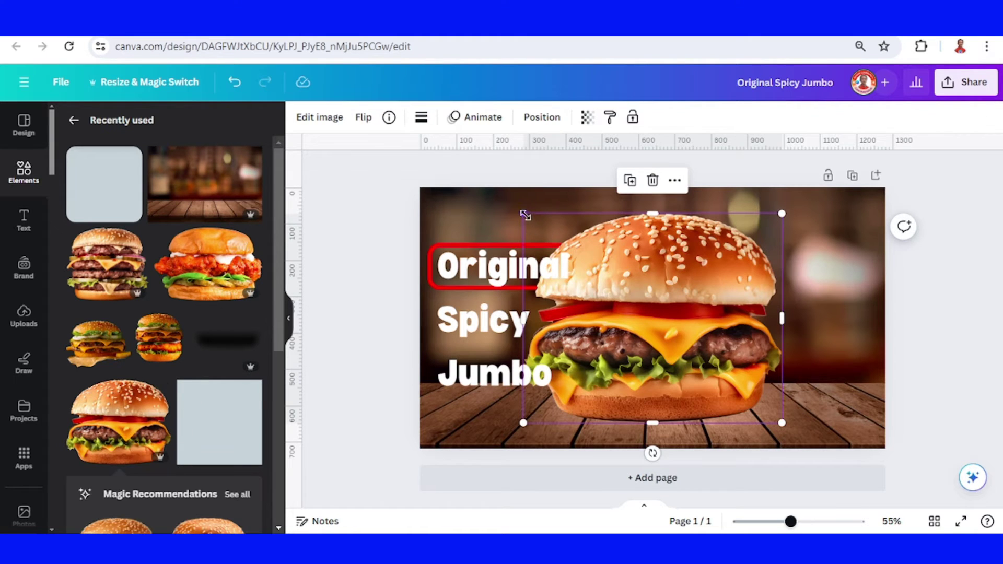
left_click_drag(523, 213, 616, 286)
left_click_drag(727, 347, 794, 342)
left_click_drag(847, 279, 851, 275)
left_click_drag(805, 329, 803, 338)
- Add a realistic shadow, fit it beneath the burger, and send it to back
left_click(251, 317)
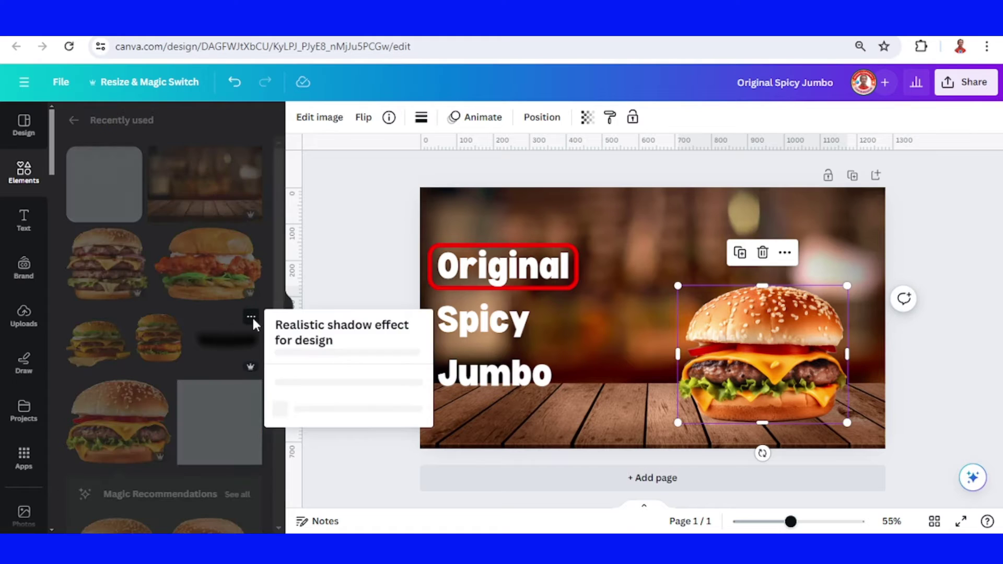
left_click(233, 318)
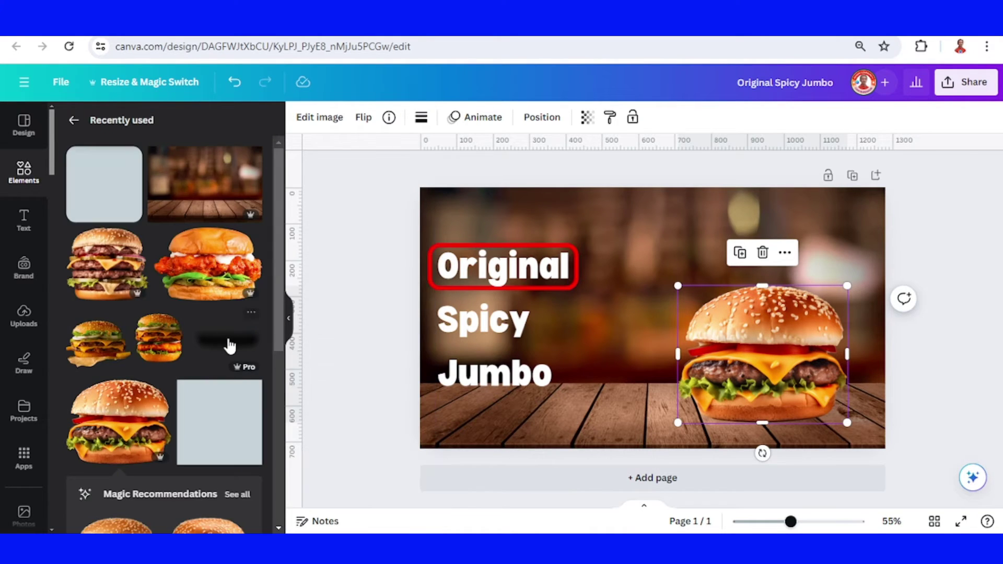
left_click_drag(447, 242, 678, 325)
left_click_drag(800, 361, 798, 411)
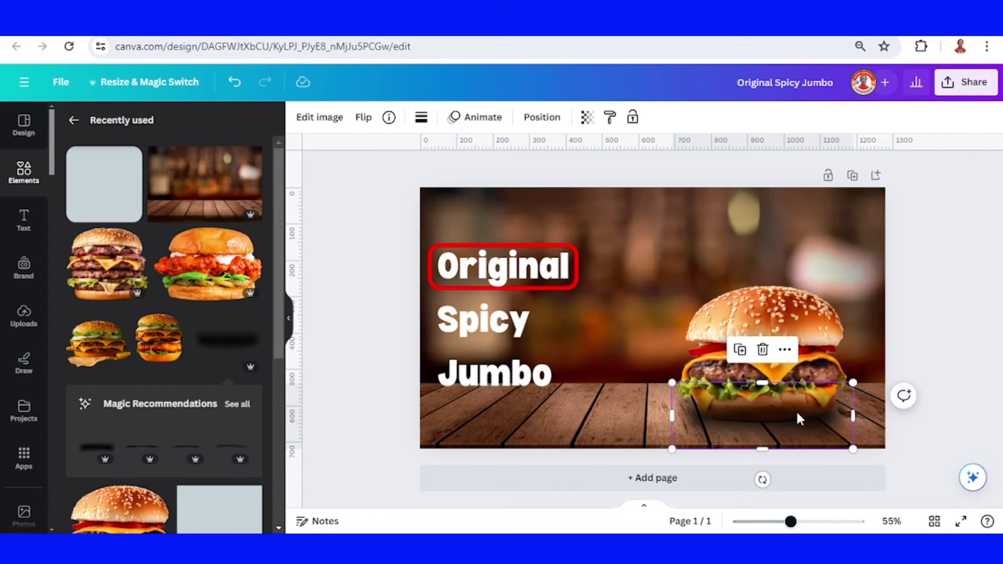
right_click(799, 416)
left_click(867, 282)
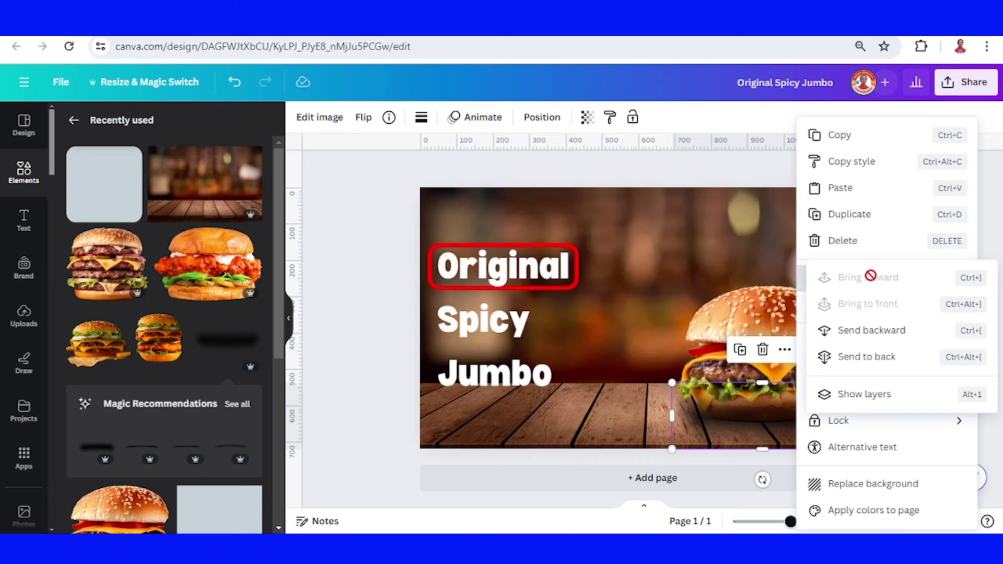
left_click(866, 357)
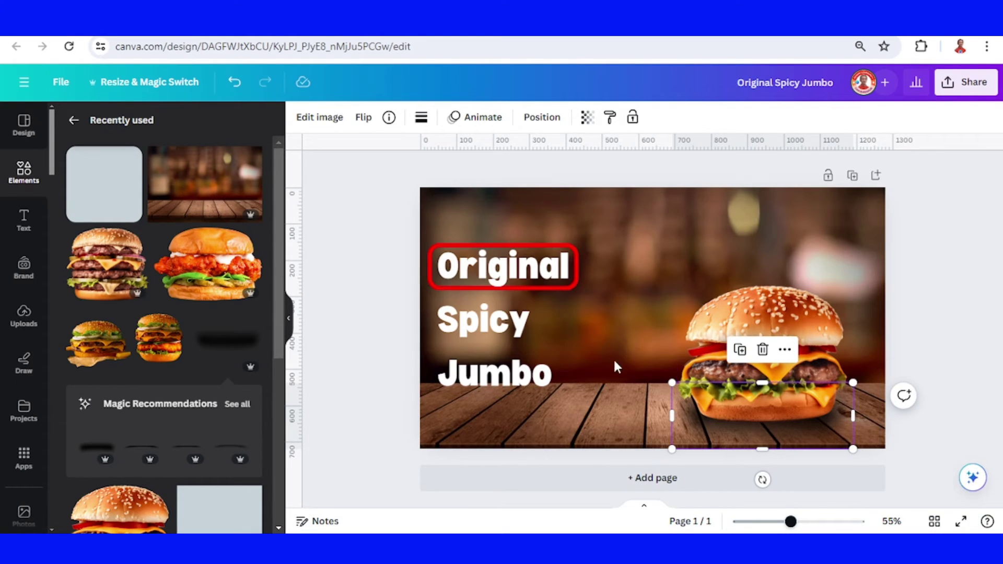
- Duplicate the heading, move the copy right, and replace its text with '$5'
left_click(517, 368)
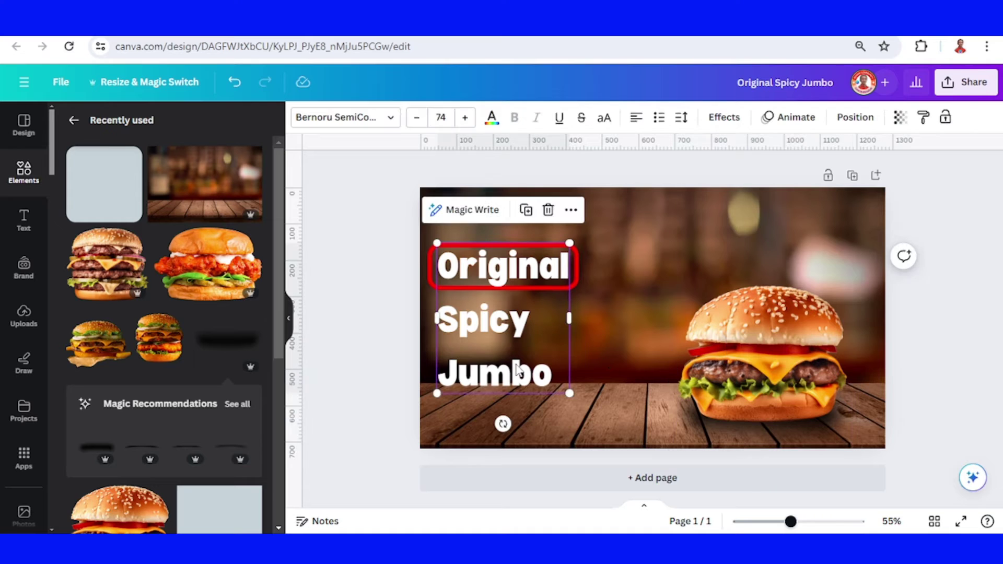
left_click(526, 209)
left_click_drag(555, 347, 694, 287)
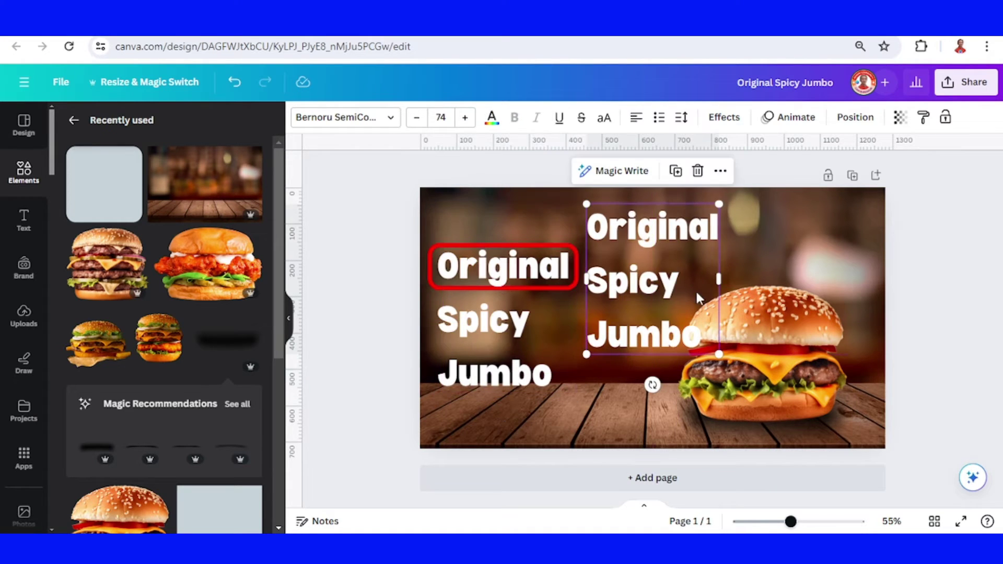
left_click(677, 265)
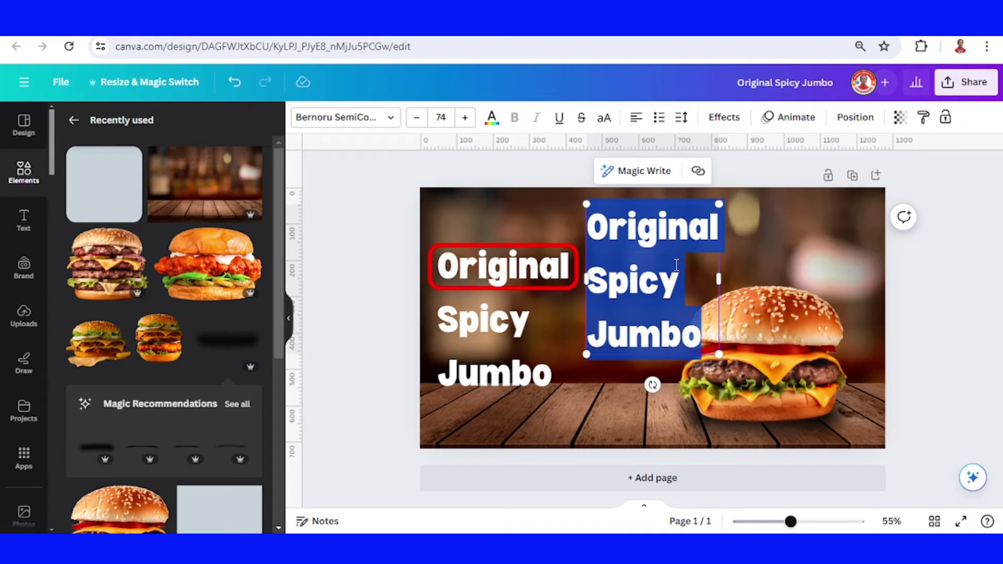
type("$5")
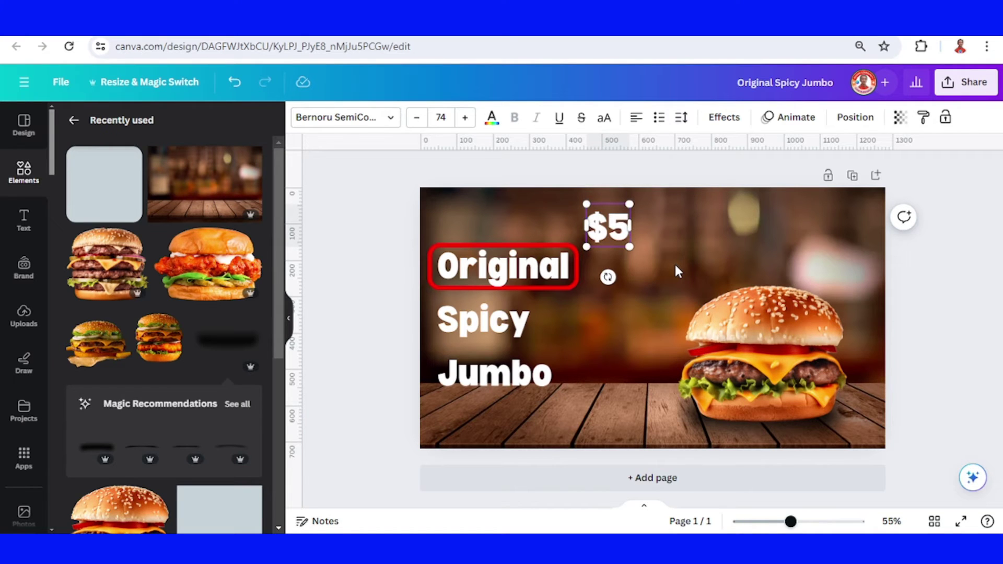
- Set the $5 price to Canva Sans and place it above the burger
left_click(347, 118)
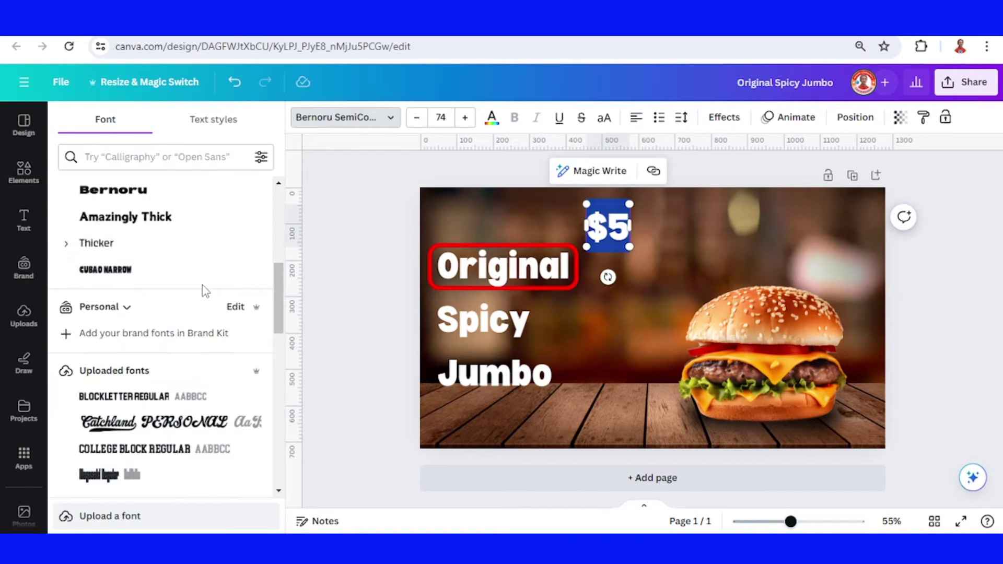
scroll(175, 294, "up", 5)
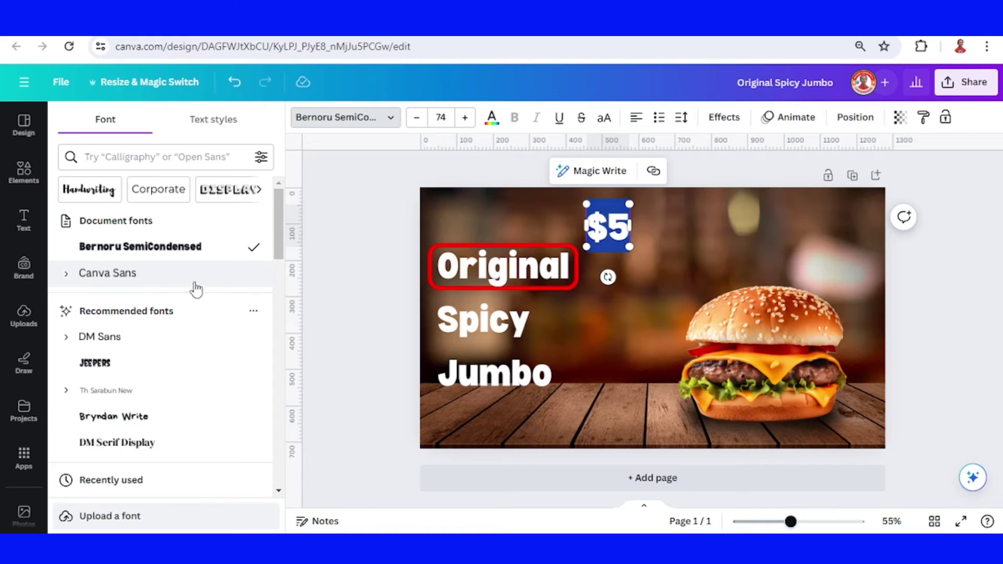
left_click(181, 282)
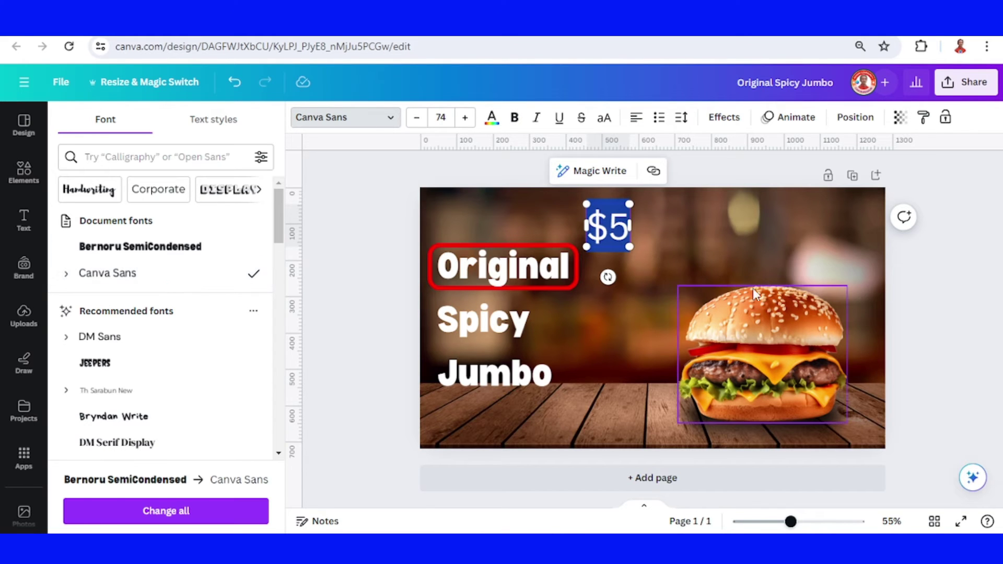
left_click(654, 249)
left_click(612, 234)
left_click_drag(611, 235, 768, 269)
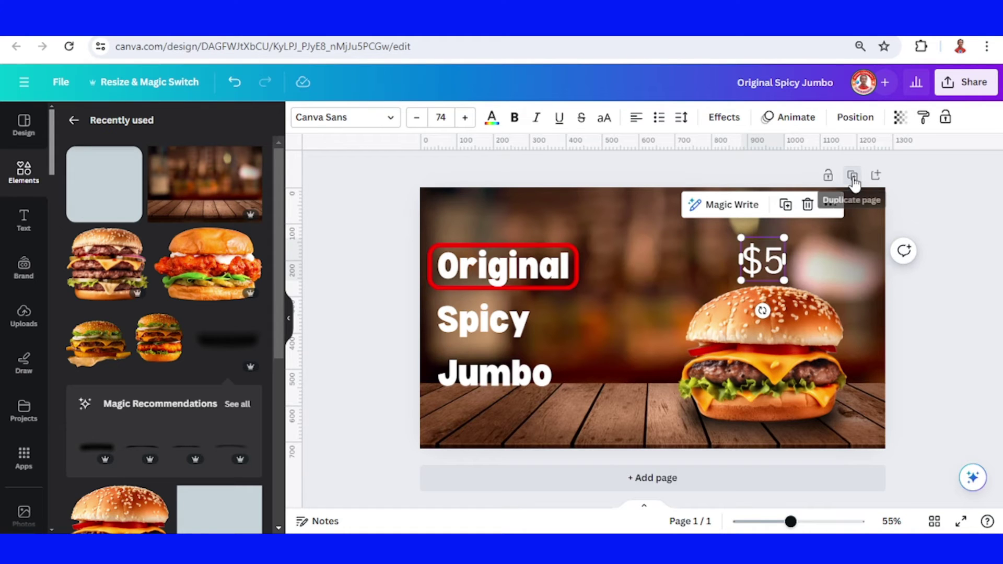
- Duplicate the page twice and move page 2's red frame down around 'Spicy'
left_click(853, 178)
left_click(828, 178)
scroll(735, 359, "up", 5)
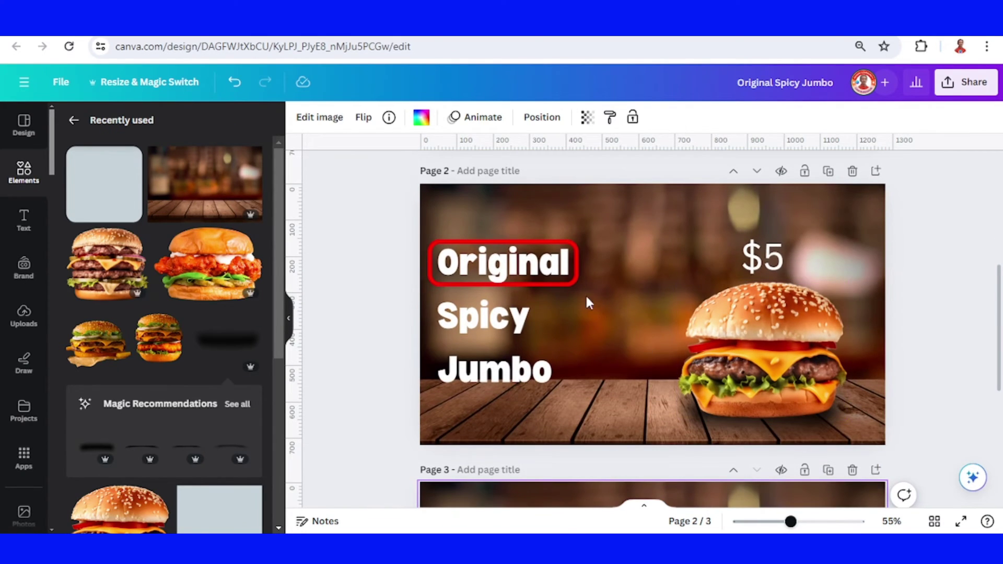
left_click(575, 277)
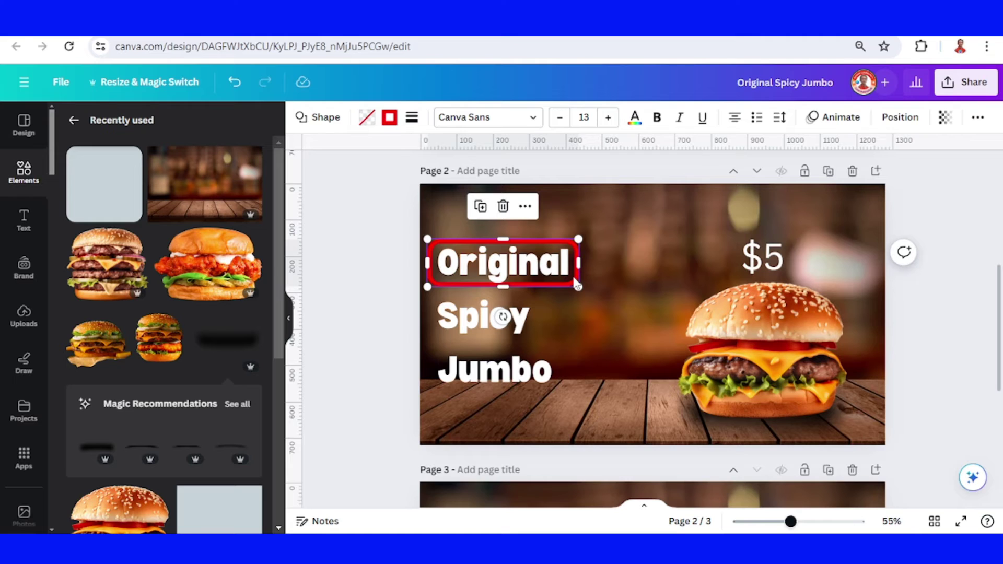
left_click_drag(575, 285, 571, 333)
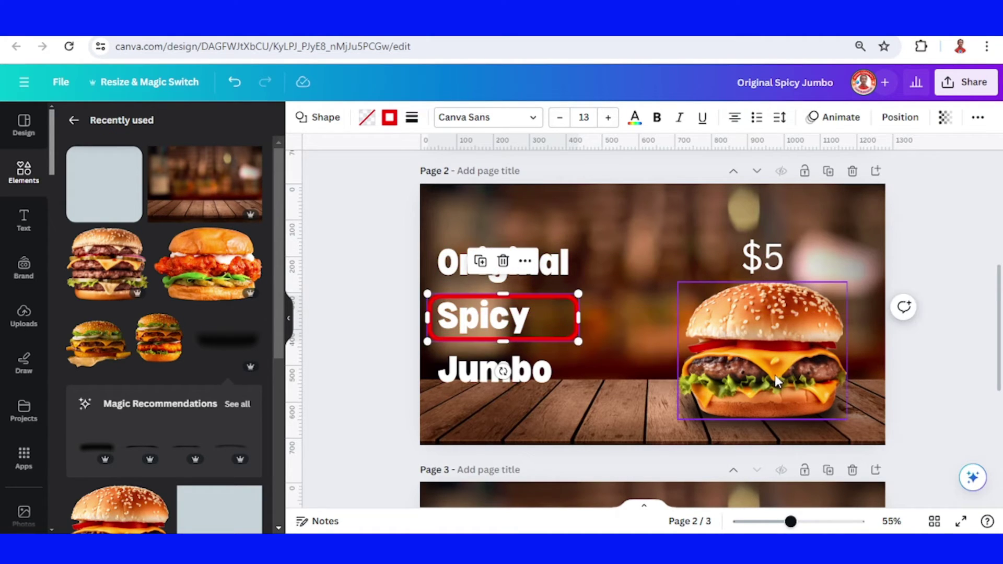
- Add the chicken burger image to page 2 and size it at the right
left_click(775, 375)
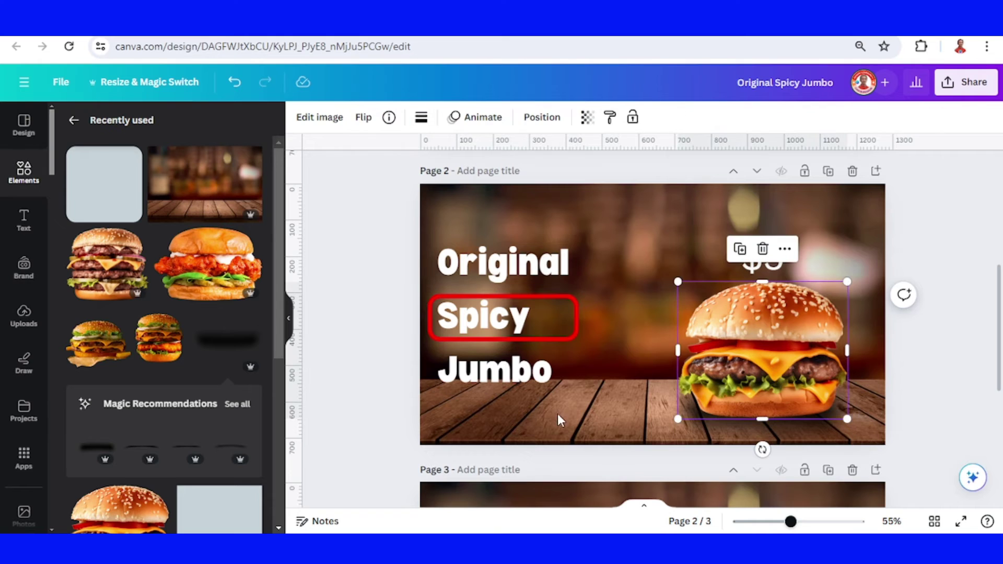
left_click(251, 241)
left_click(234, 259)
left_click(233, 272)
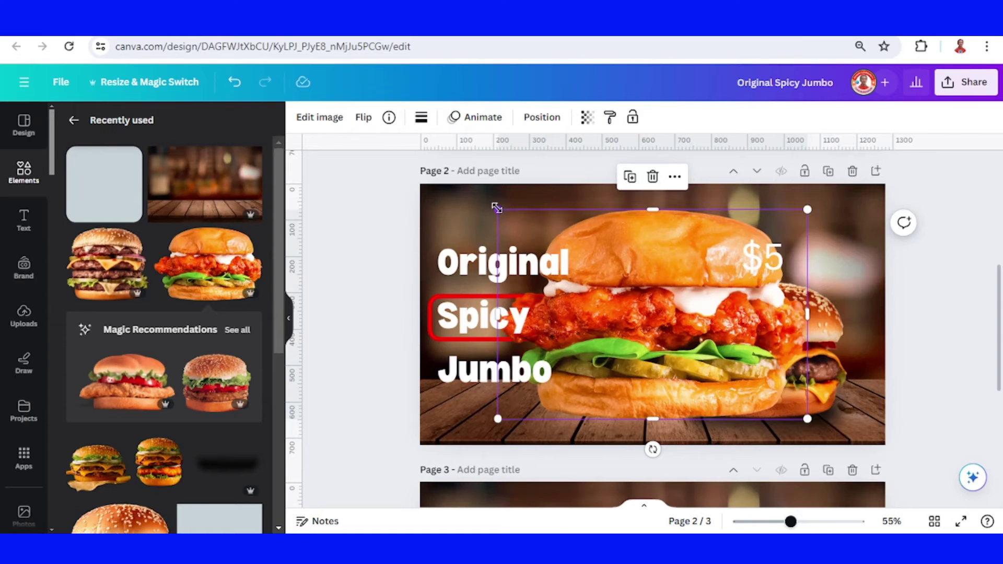
left_click_drag(496, 208, 613, 287)
left_click_drag(682, 356, 738, 358)
left_click_drag(860, 287, 852, 294)
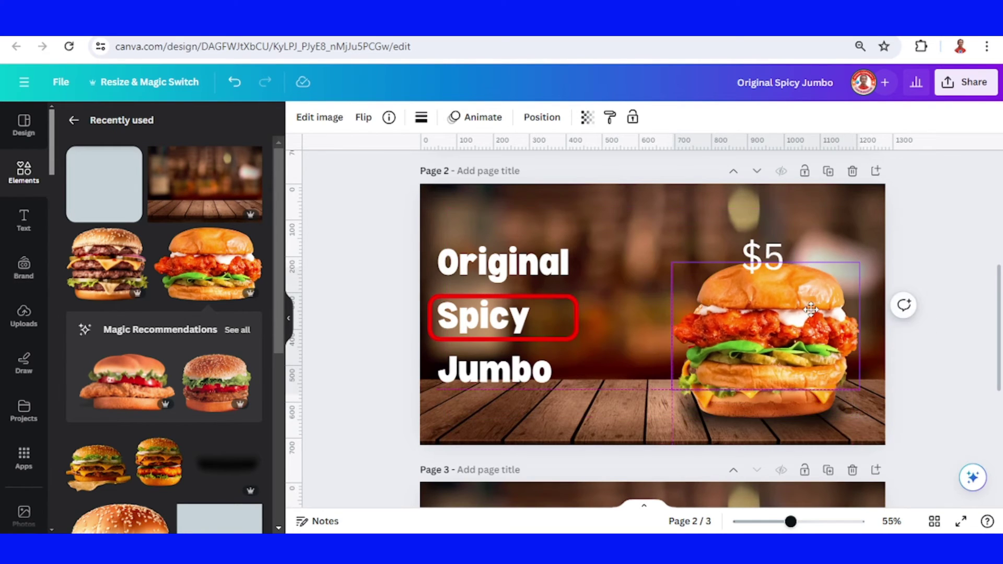
left_click(801, 338)
- Send the cheeseburger back a layer and remove it from page 2
right_click(802, 344)
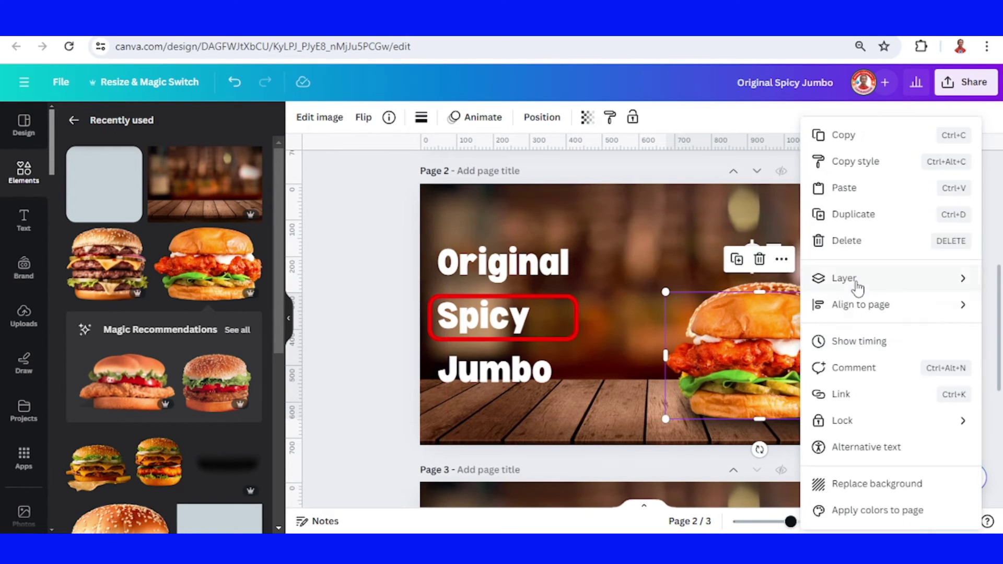
mouse_move(857, 277)
left_click(813, 330)
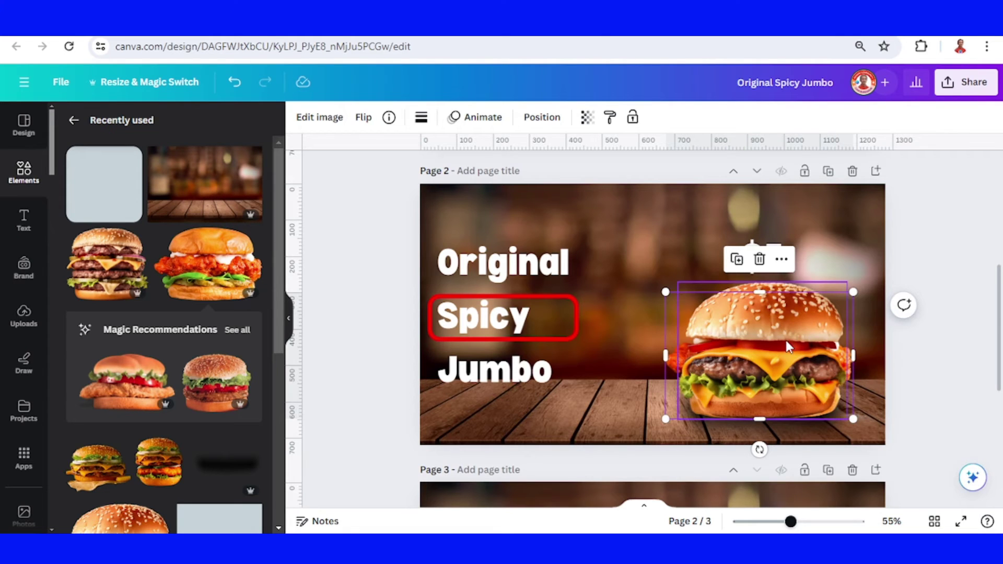
left_click(760, 259)
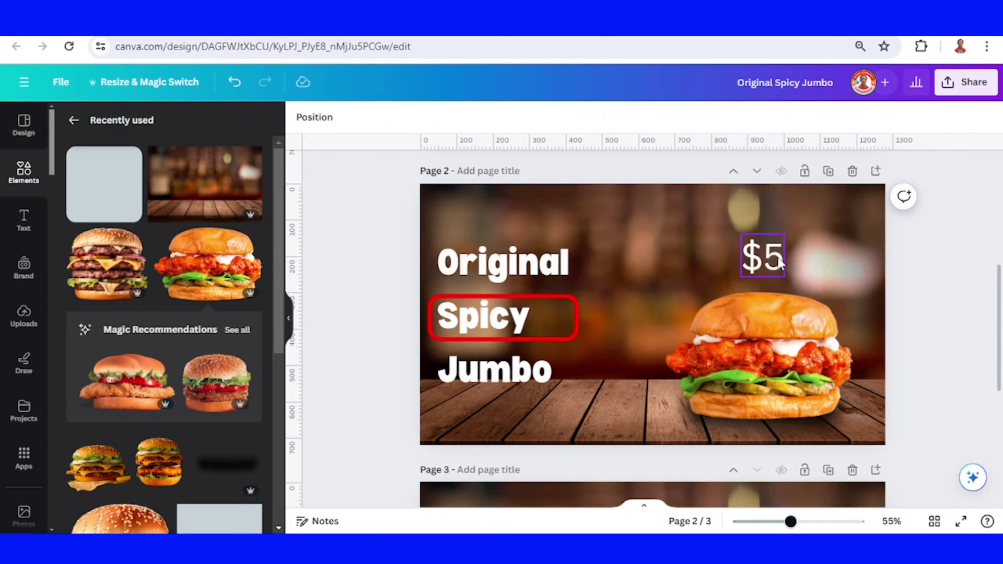
- Change page 2's price from $5 to $6
left_click(774, 266)
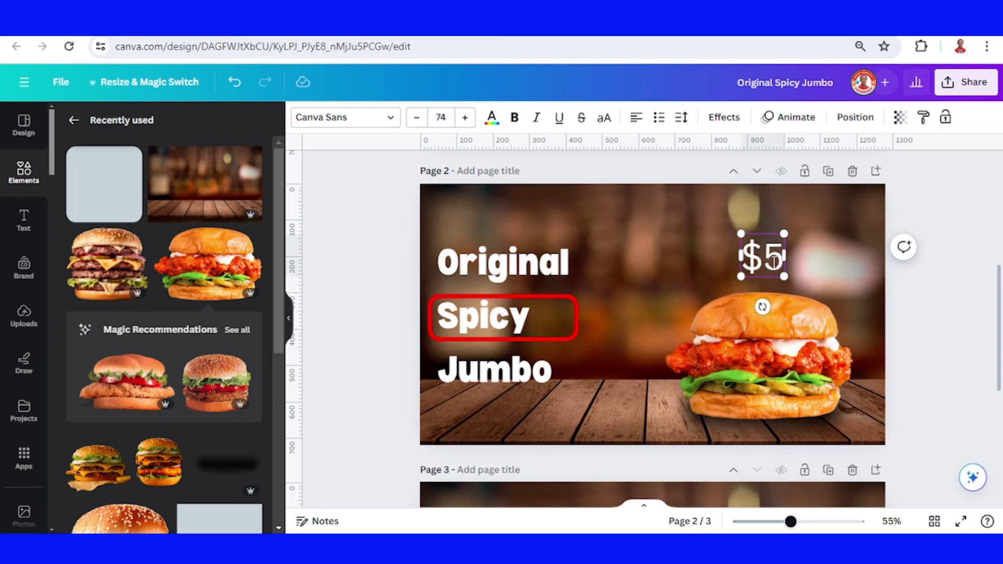
double_click(777, 260)
type("6")
left_click(799, 308)
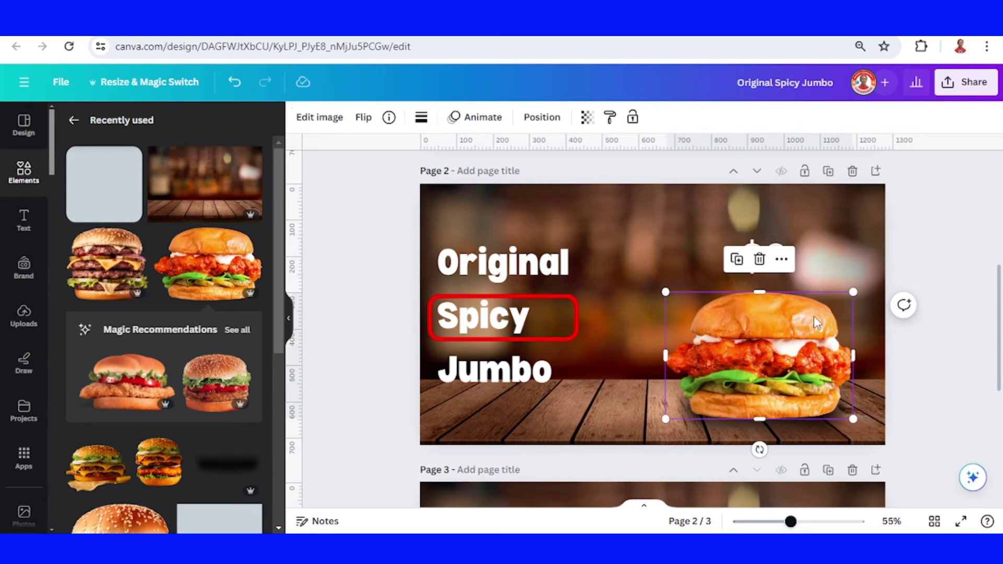
scroll(809, 319, "down", 2)
- Move page 3's red outline down to frame 'Jumbo'
scroll(810, 327, "down", 5)
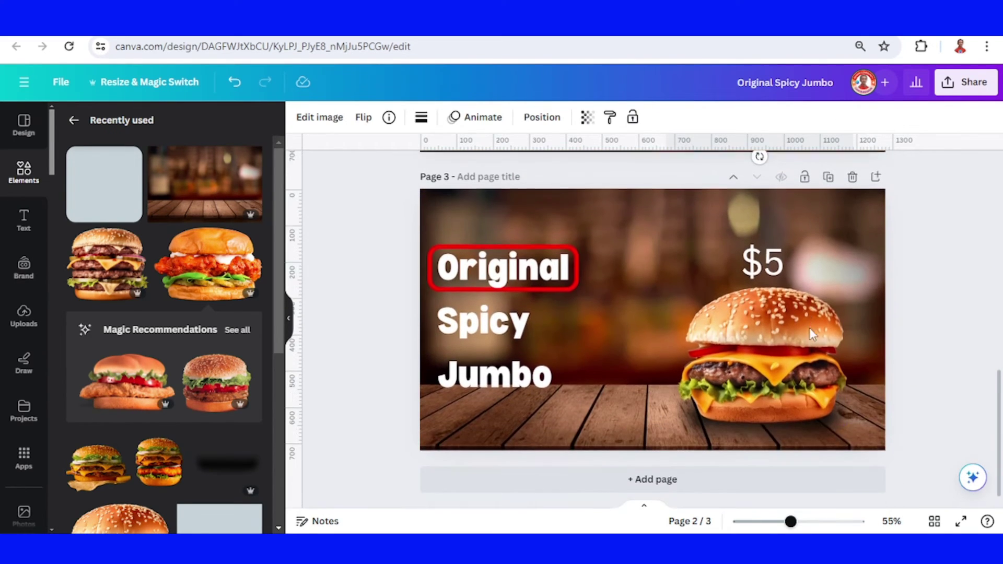
left_click(573, 289)
left_click_drag(576, 291, 560, 388)
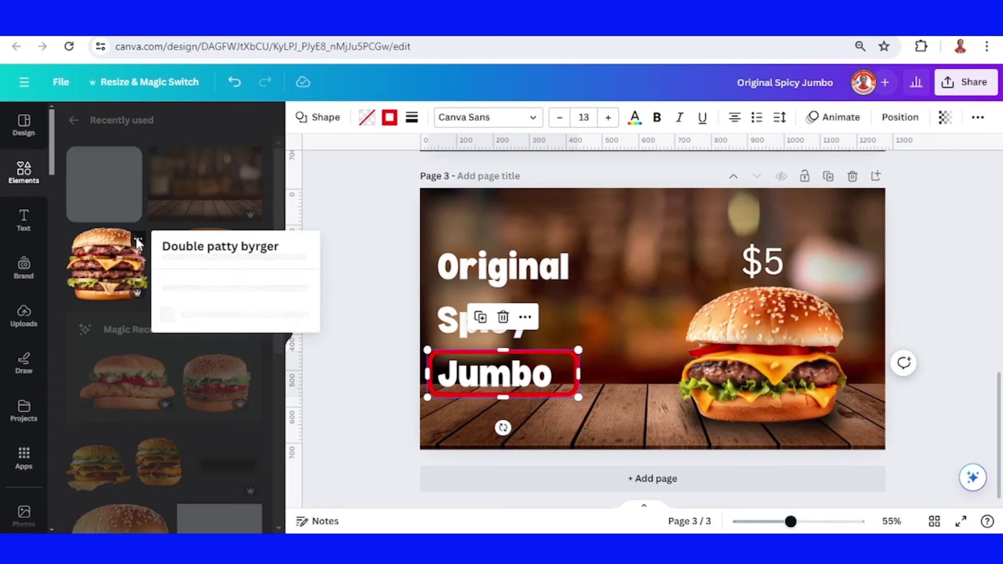
- Add the double patty burger to page 3 and place it beneath the price
left_click(137, 241)
left_click(113, 266)
left_click(107, 273)
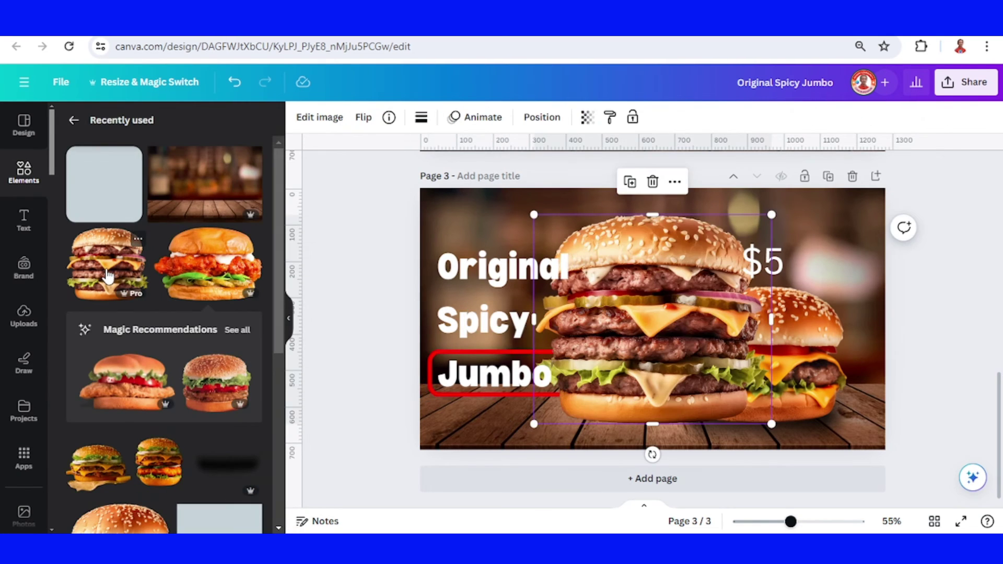
left_click_drag(533, 214, 594, 246)
left_click_drag(684, 345, 771, 369)
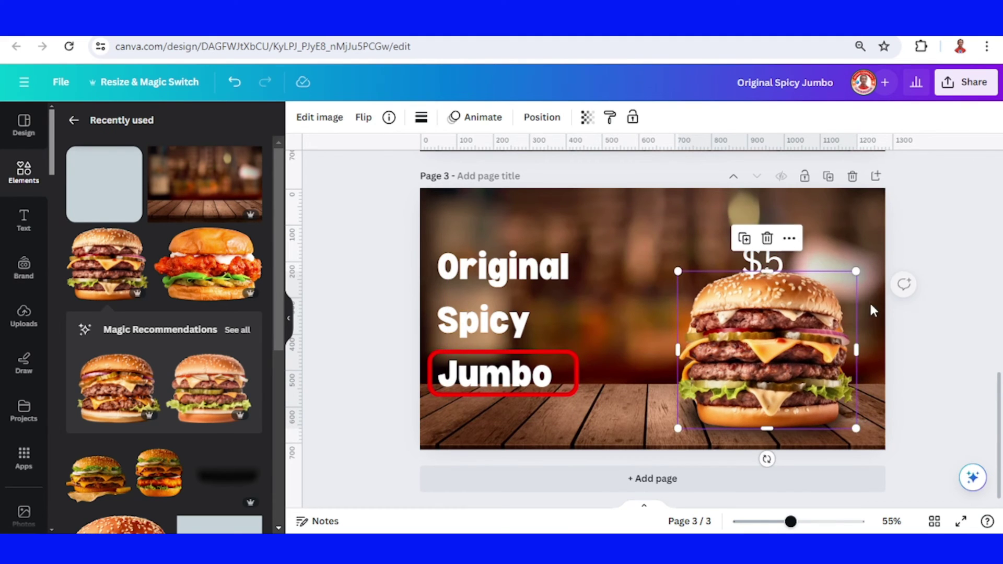
- Send the new burger behind the cheeseburger and delete the old cheeseburger
right_click(804, 319)
mouse_move(863, 281)
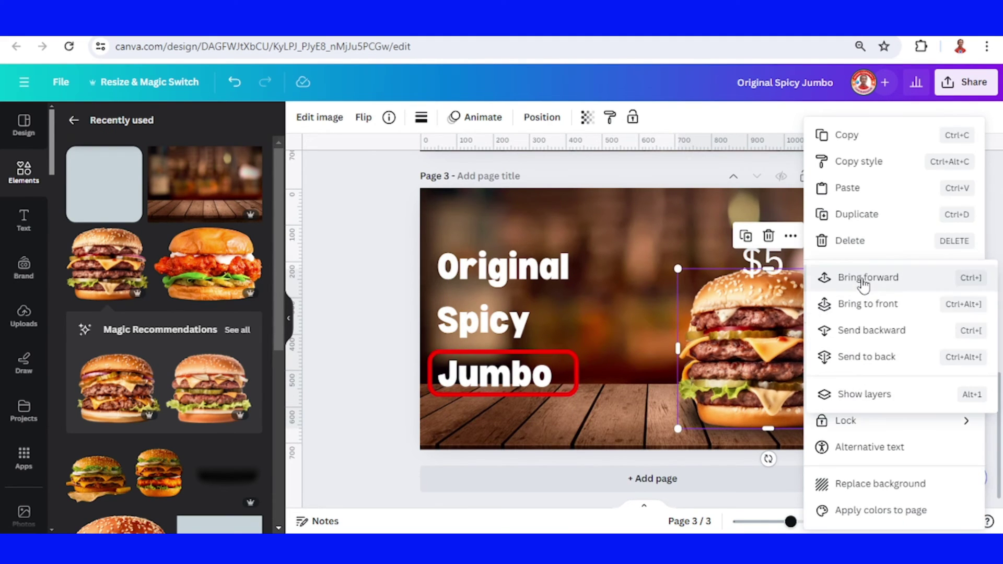
left_click(891, 332)
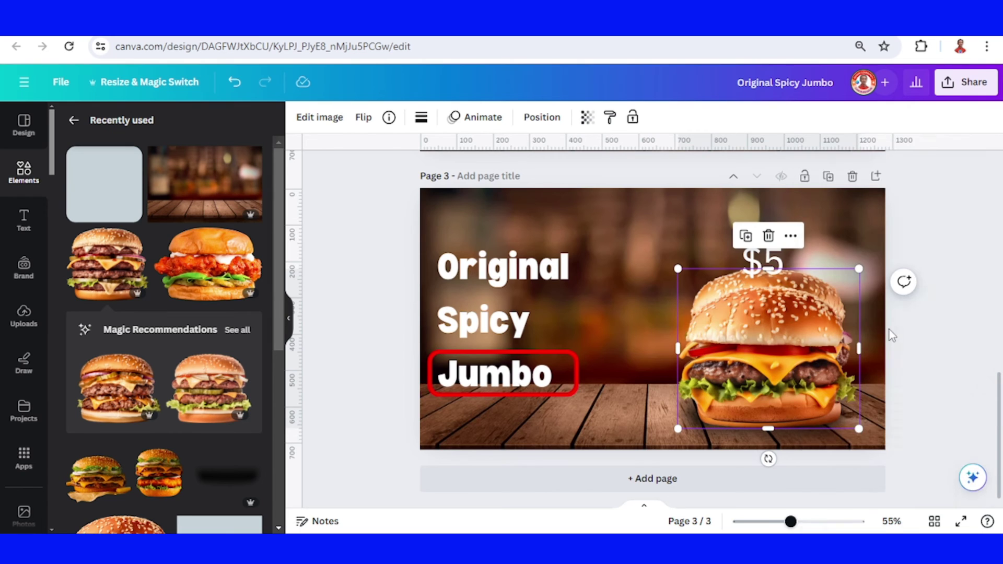
left_click(784, 364)
key("Delete")
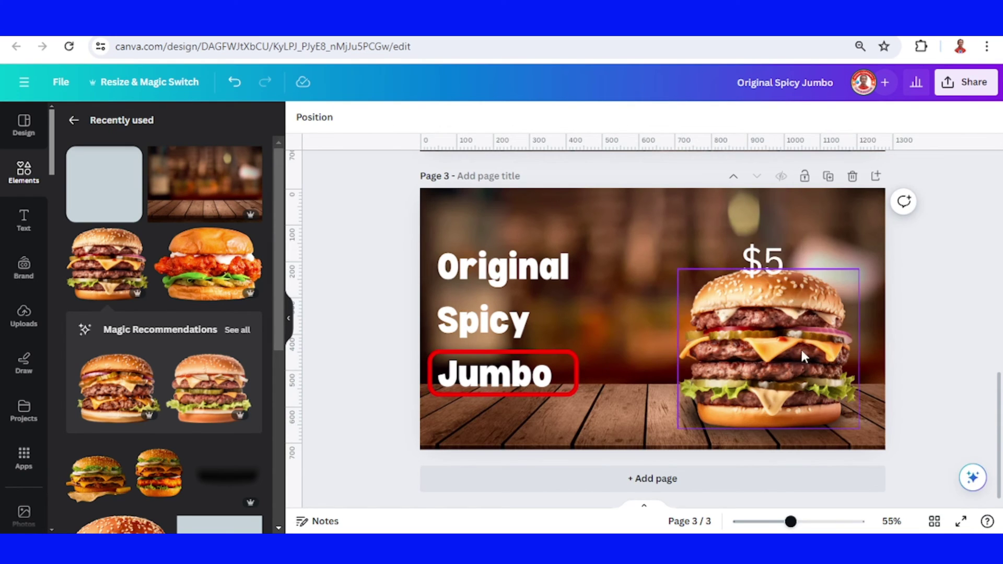
- Nudge the price up slightly and change it to $10
left_click(766, 260)
left_click_drag(768, 261, 767, 249)
double_click(766, 248)
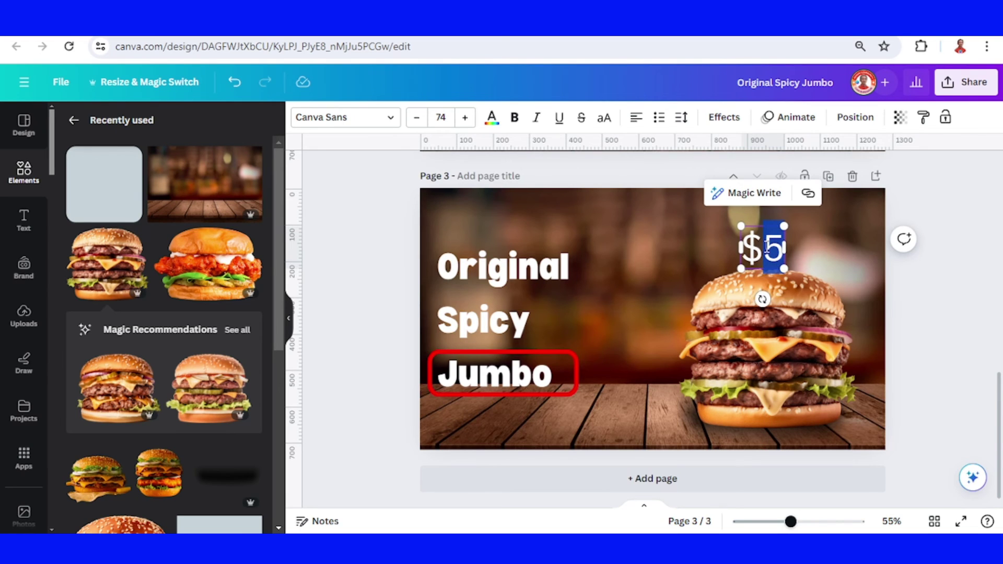
type("10")
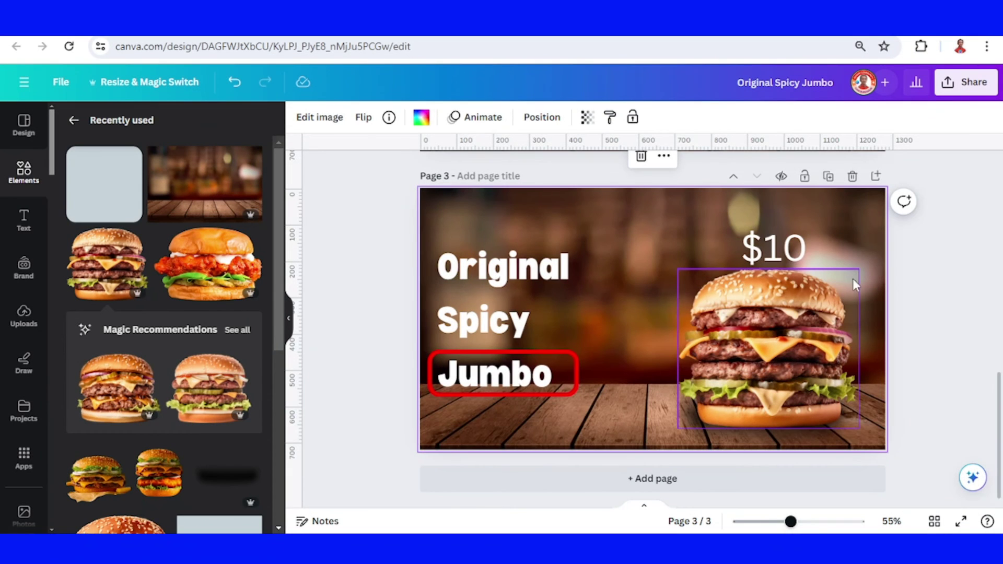
- Set page 1's duration to 2 seconds and apply it to all three pages
left_click(643, 507)
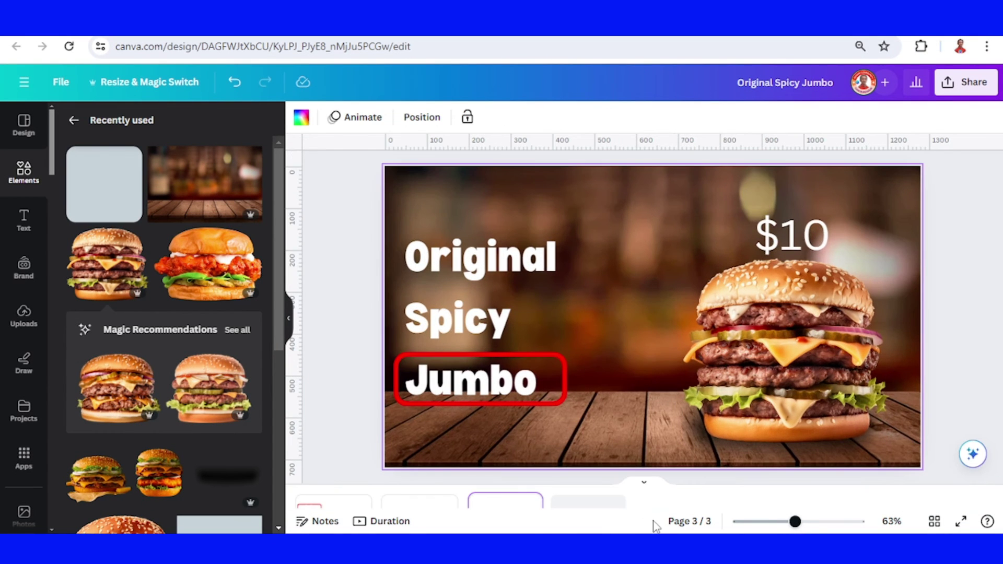
left_click(389, 521)
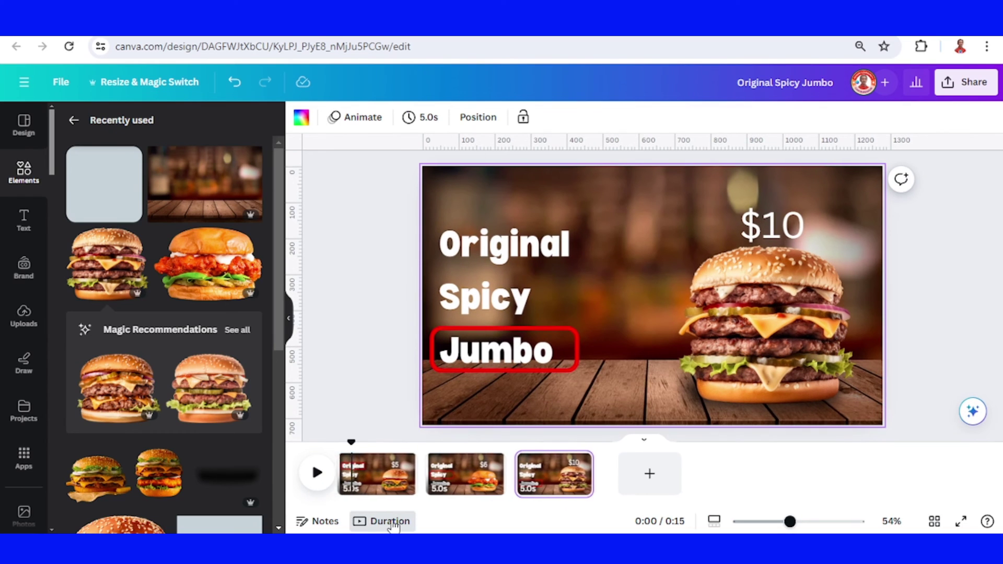
left_click(363, 490)
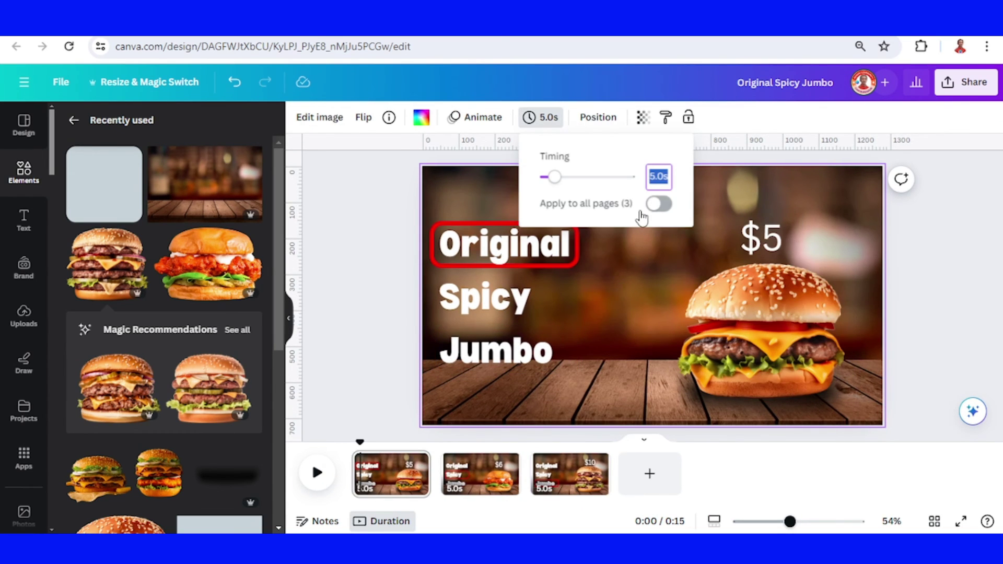
type("2")
left_click(663, 206)
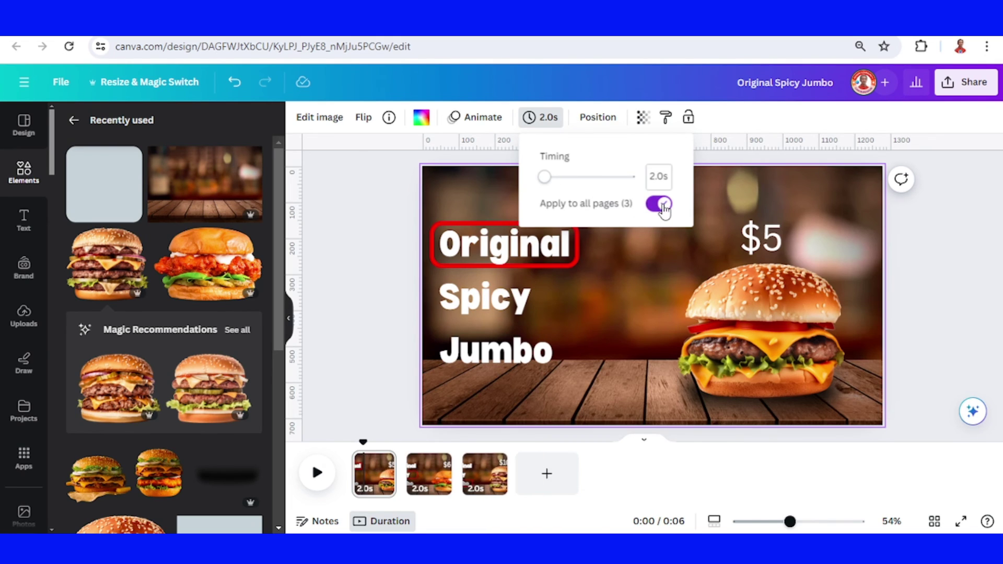
- Apply a Match & Move transition between all pages and play the preview
left_click(408, 485)
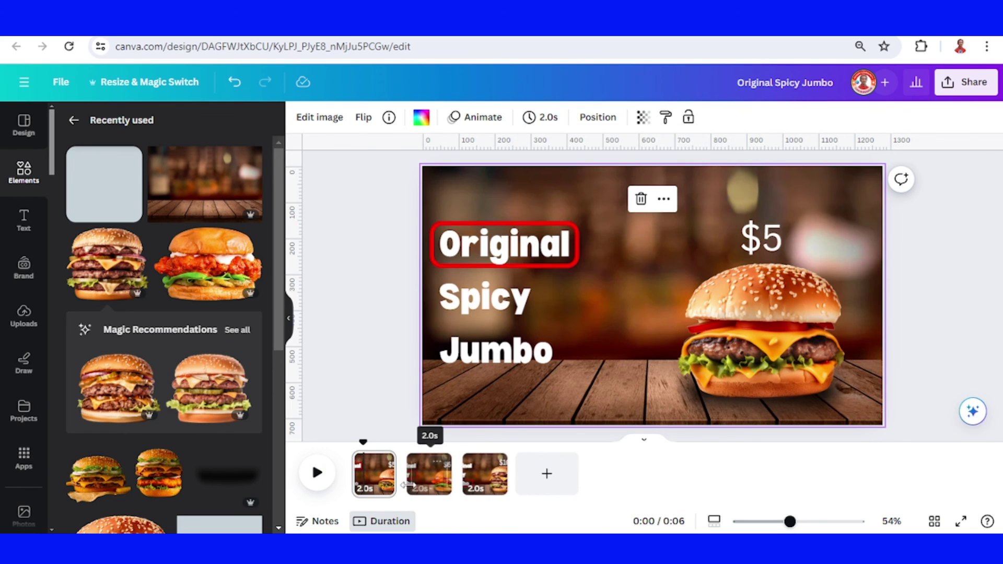
left_click(408, 487)
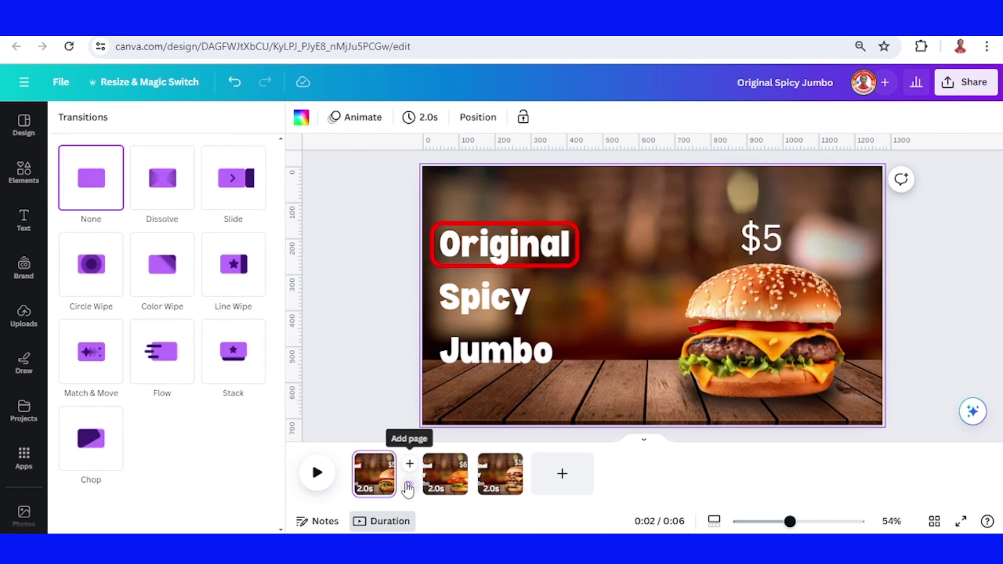
left_click(79, 358)
scroll(81, 363, "down", 1)
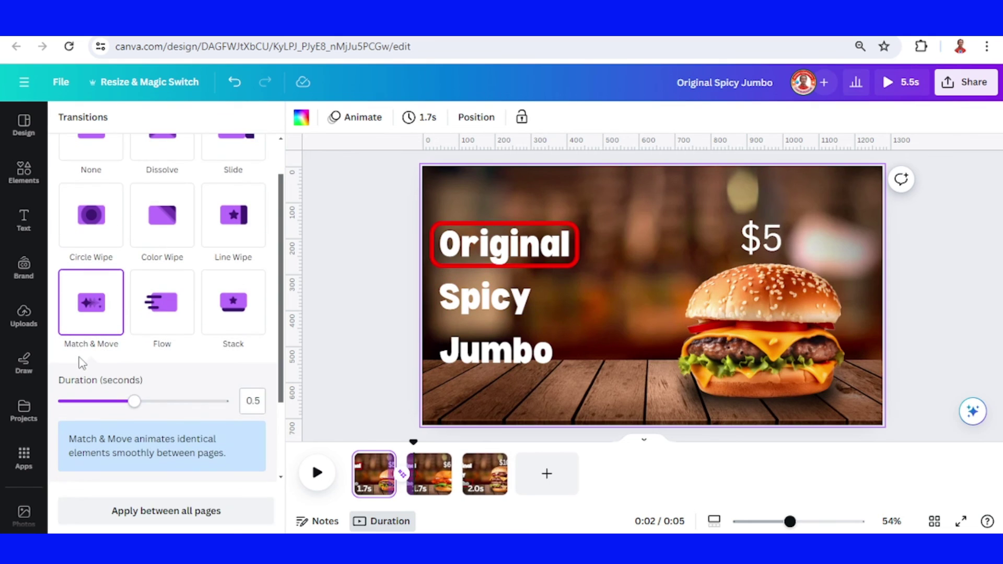
left_click(172, 514)
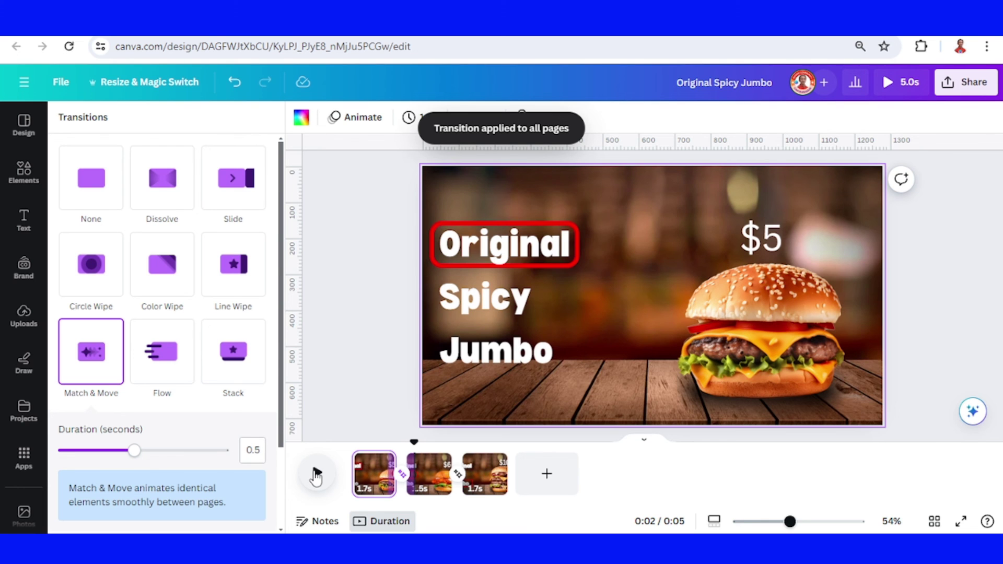
left_click(316, 475)
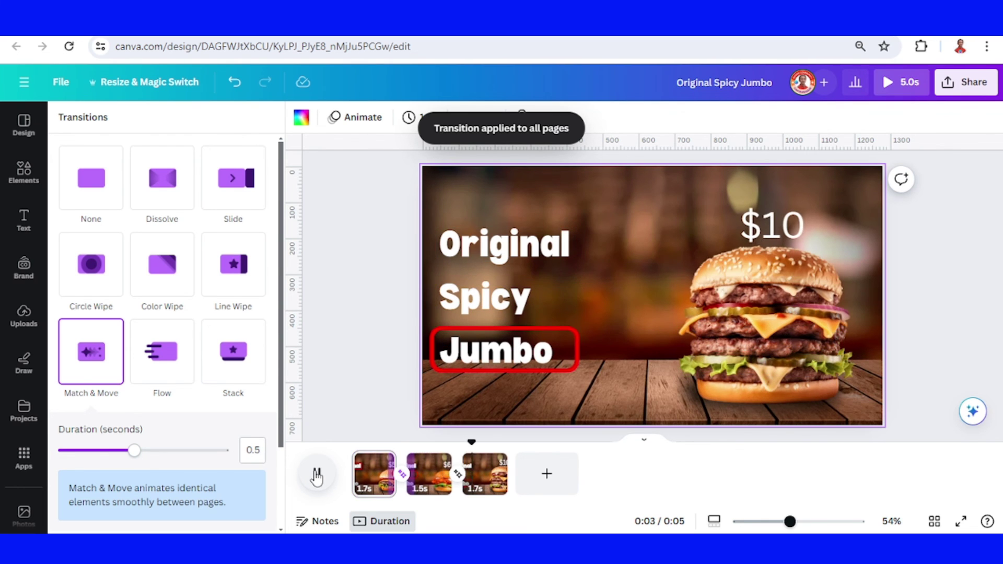